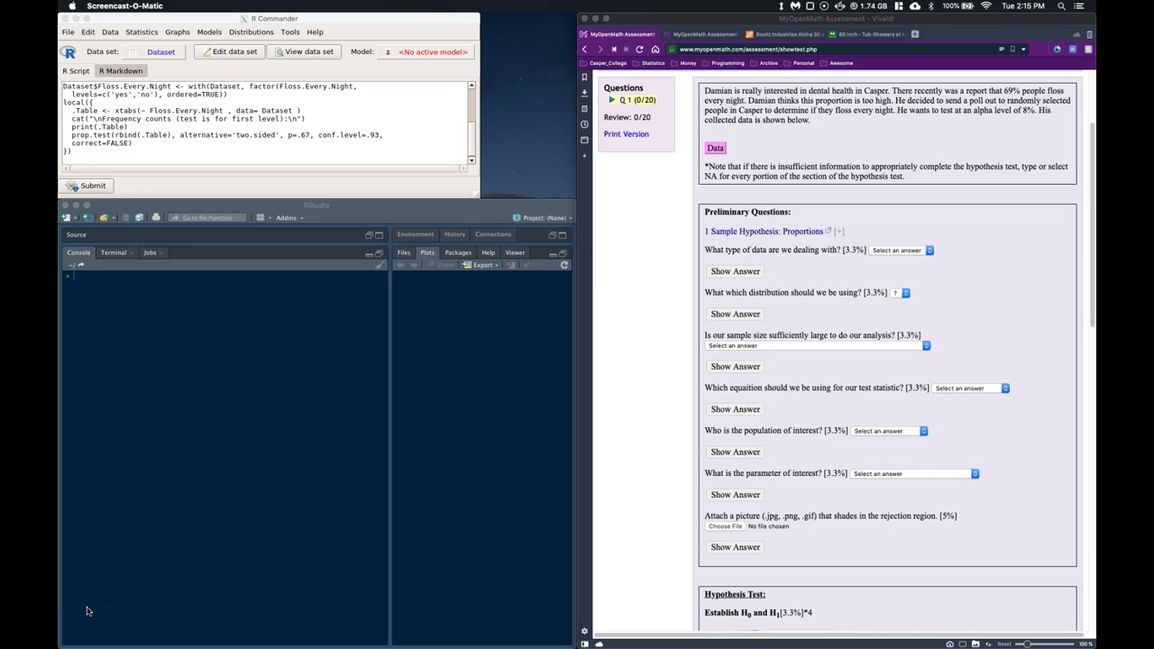
- Copy the Floss Every Night column from the MyOpenMath data table in the browser
{"action": "left_click", "coordinate": [513, 272]}
{"action": "left_click", "coordinate": [652, 210]}
{"action": "scroll", "coordinate": [652, 211], "scroll_direction": "up", "scroll_amount": 3}
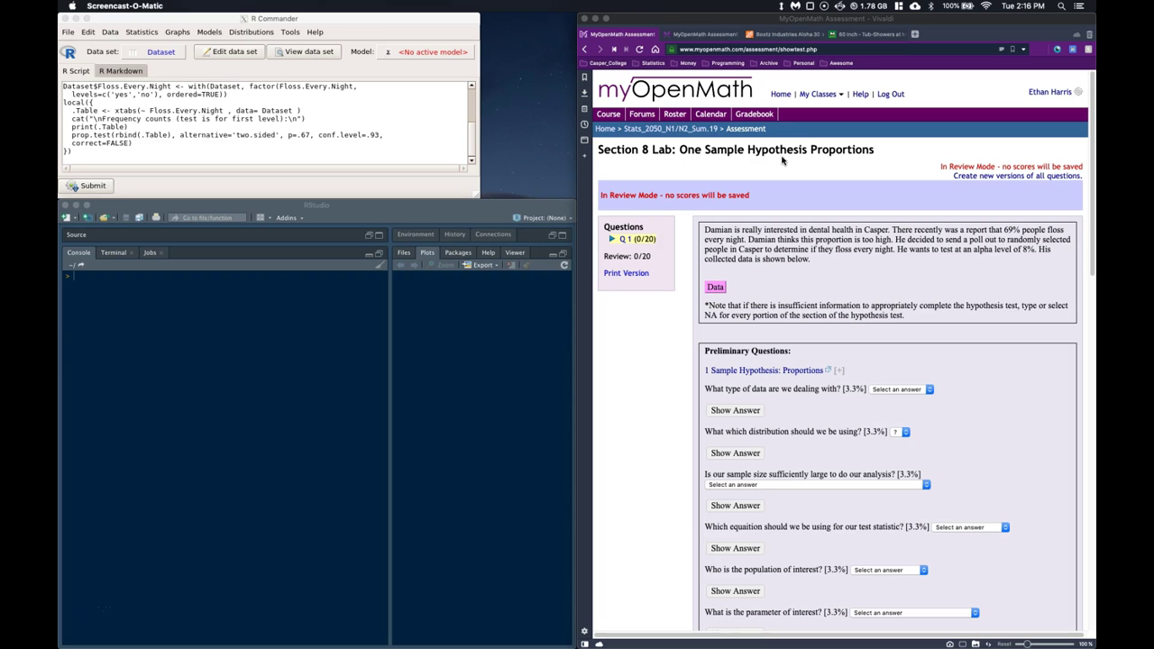
{"action": "left_click", "coordinate": [716, 292]}
{"action": "left_click", "coordinate": [715, 291]}
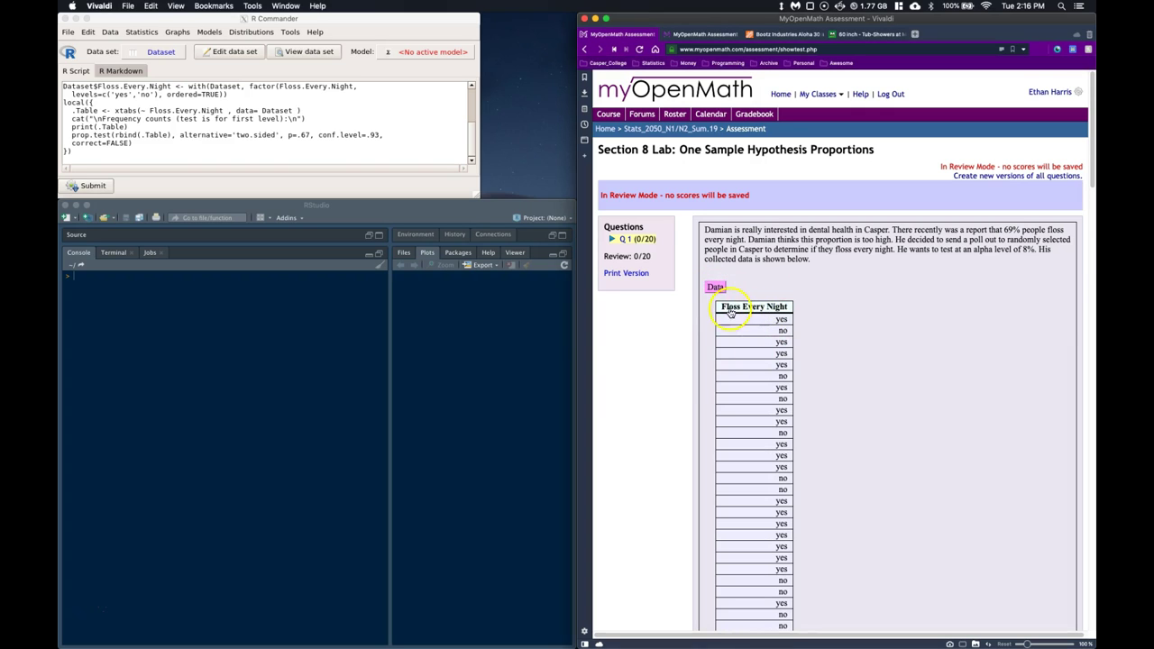
{"action": "left_click_drag", "start_coordinate": [728, 309], "coordinate": [878, 317]}
{"action": "right_click", "coordinate": [851, 313]}
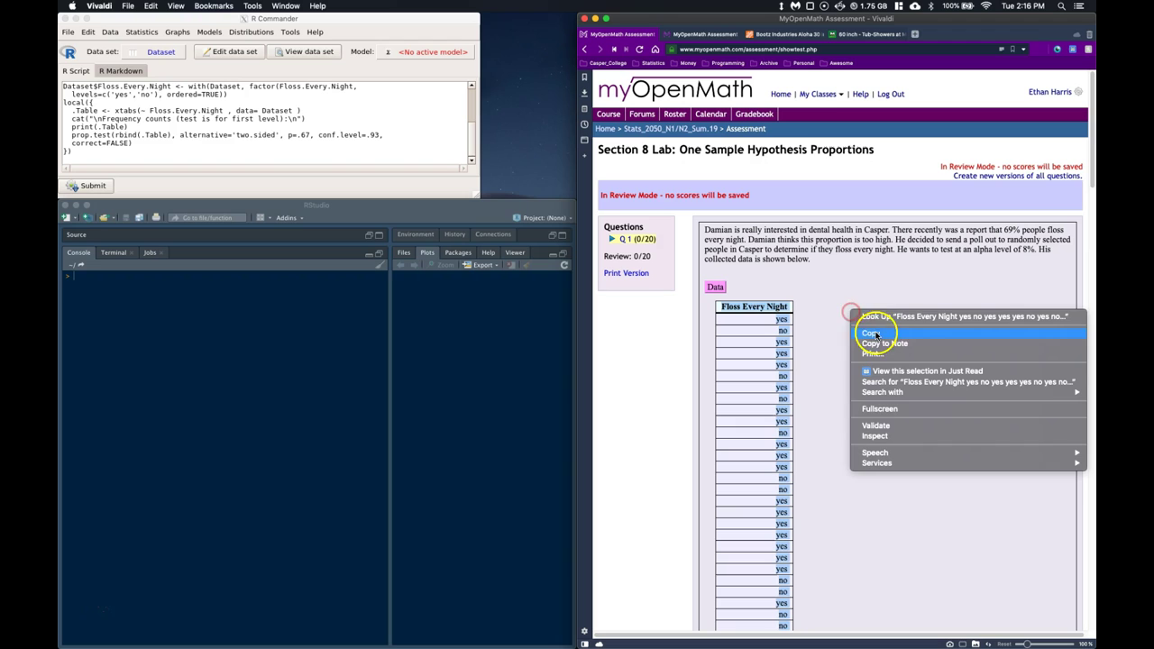
{"action": "left_click", "coordinate": [872, 335]}
{"action": "left_click", "coordinate": [715, 287]}
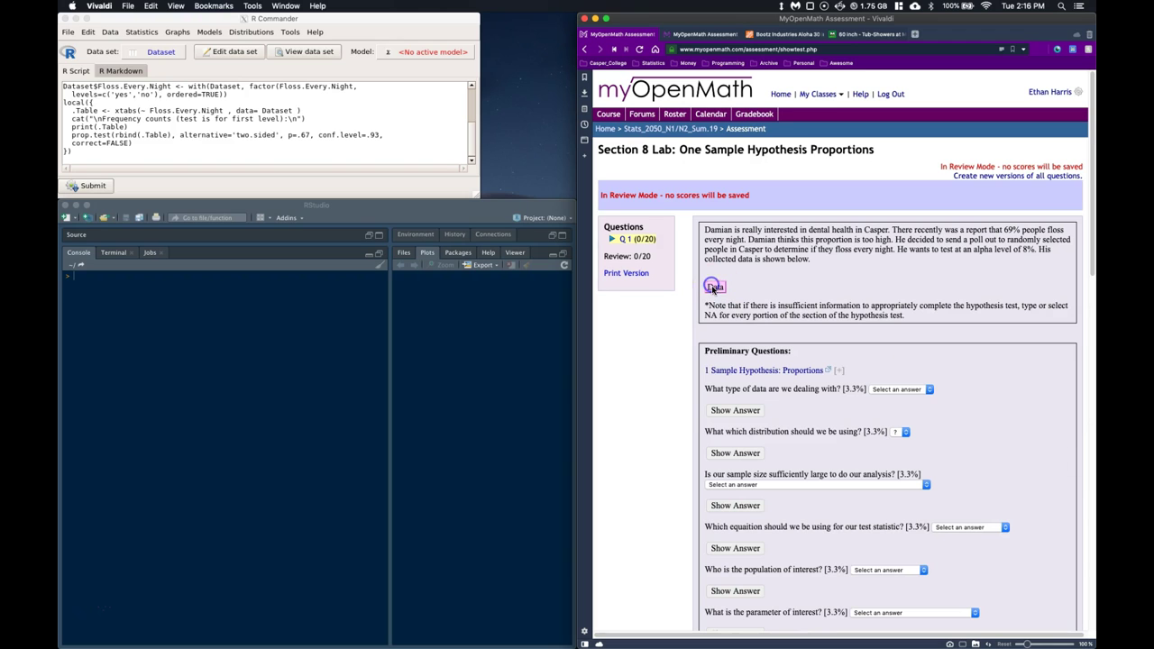
- Import the clipboard data with tab separators as Dataset, overwriting the old one, and view it
{"action": "left_click", "coordinate": [321, 137]}
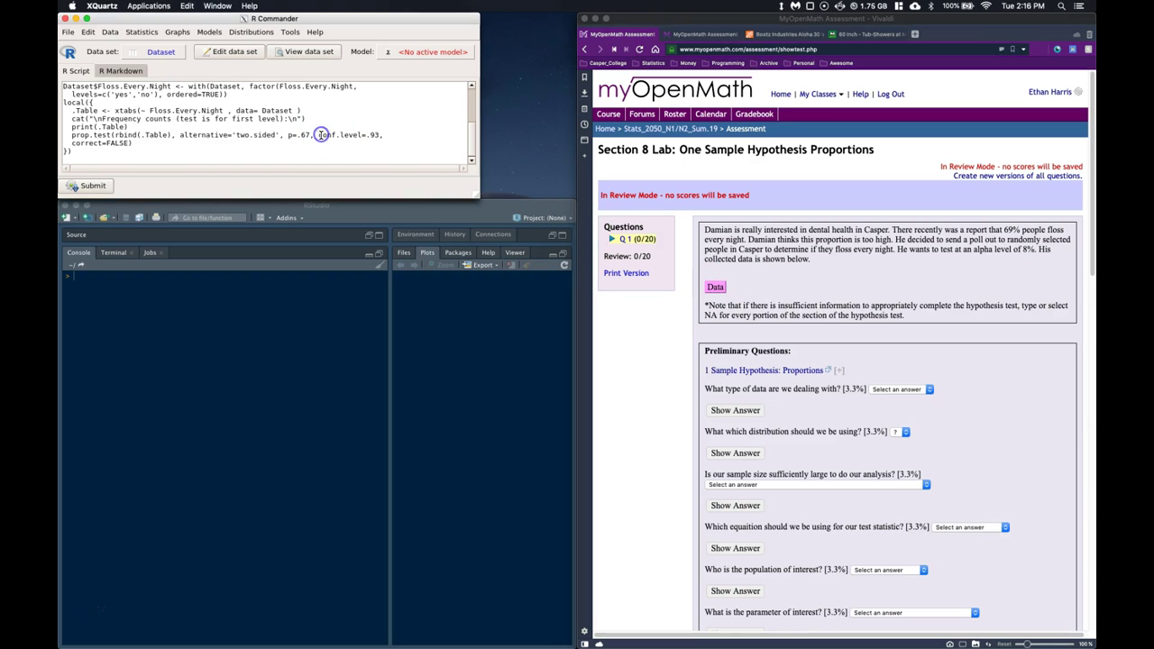
{"action": "left_click", "coordinate": [105, 33]}
{"action": "mouse_move", "coordinate": [136, 86]}
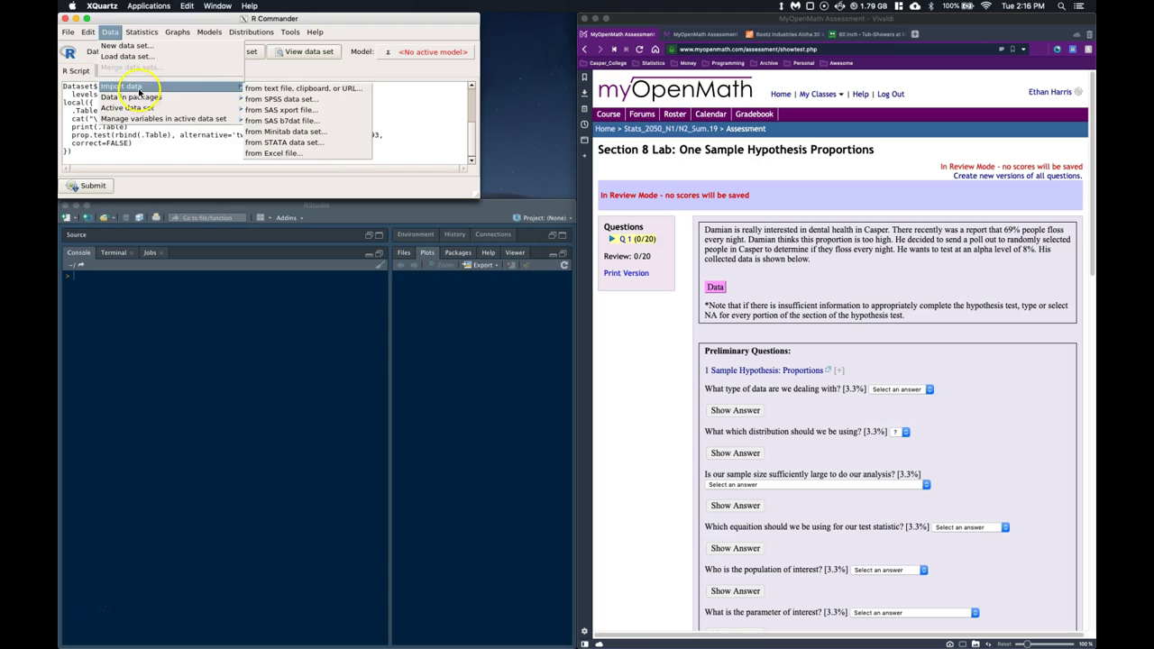
{"action": "left_click", "coordinate": [257, 90]}
{"action": "left_click", "coordinate": [86, 122]}
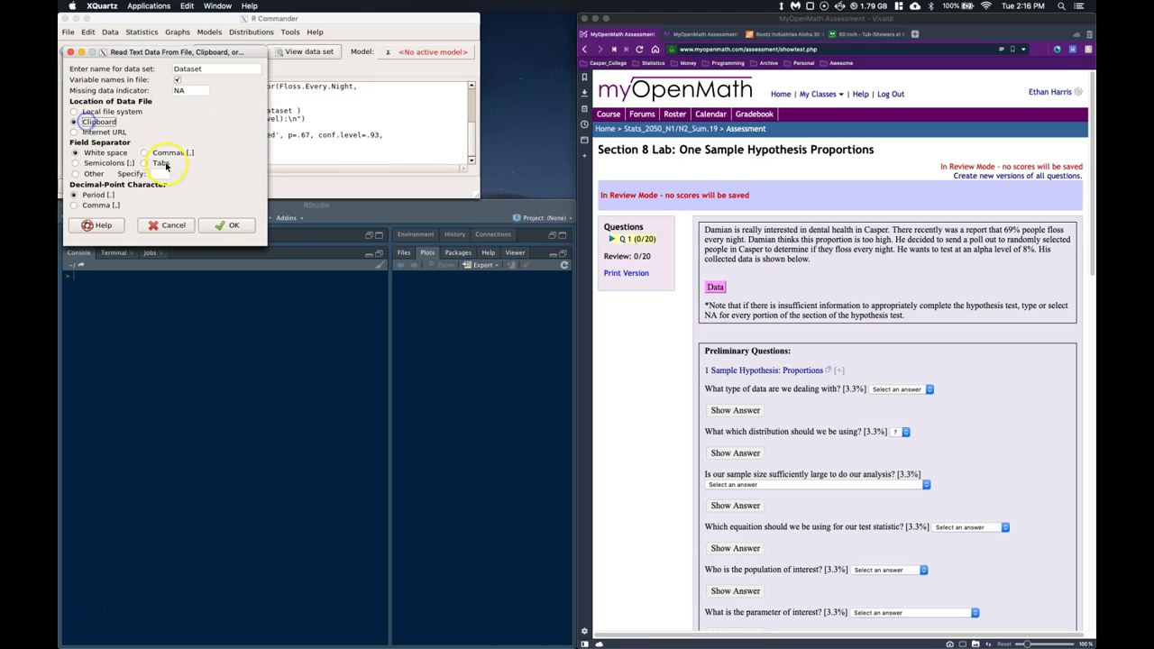
{"action": "left_click", "coordinate": [165, 165]}
{"action": "left_click", "coordinate": [226, 224]}
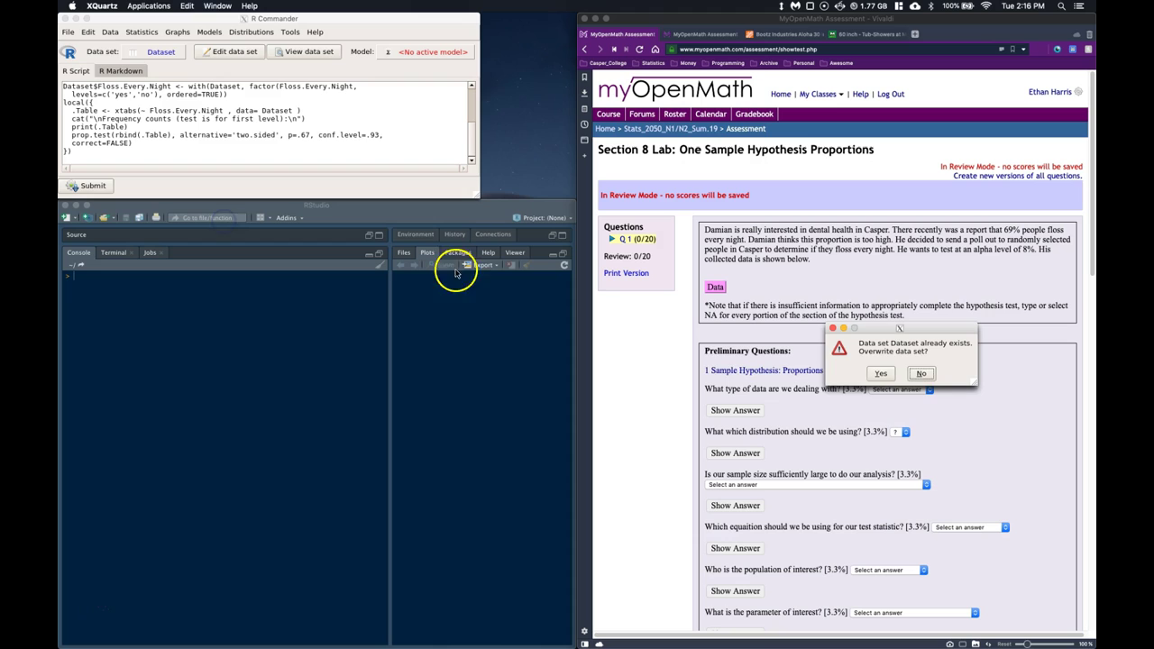
{"action": "left_click", "coordinate": [880, 373]}
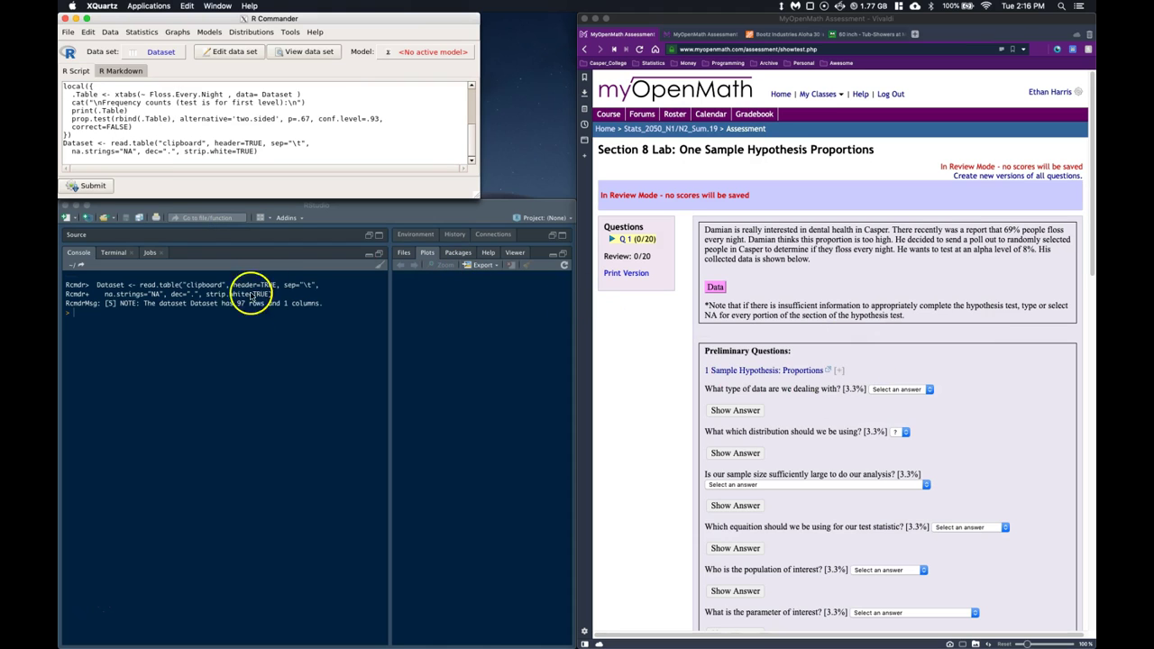
{"action": "left_click", "coordinate": [300, 53]}
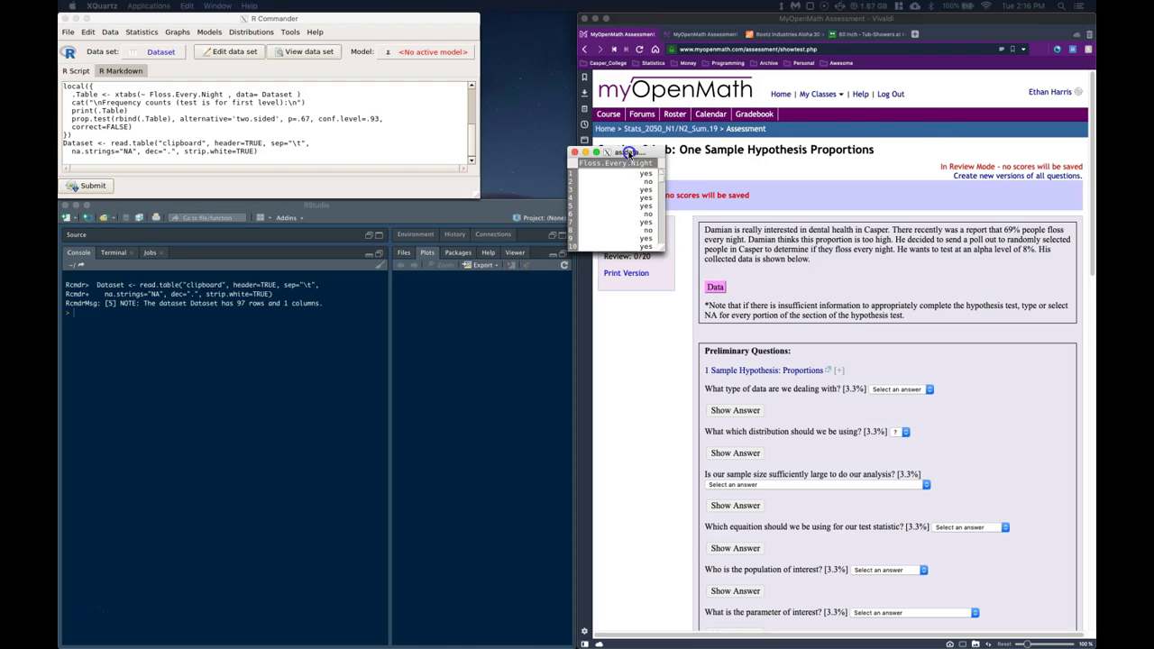
{"action": "left_click", "coordinate": [591, 167]}
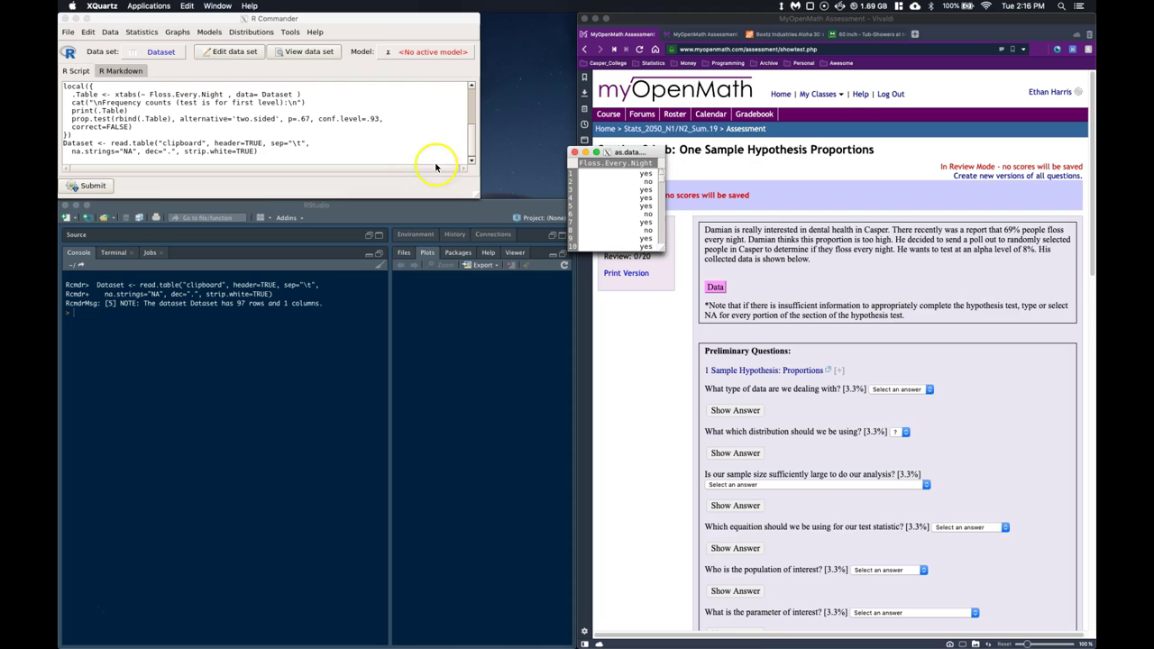
- Reorder Floss.Every.Night's levels as an ordered factor, overwriting the existing variable
{"action": "left_click", "coordinate": [407, 154]}
{"action": "left_click", "coordinate": [109, 33]}
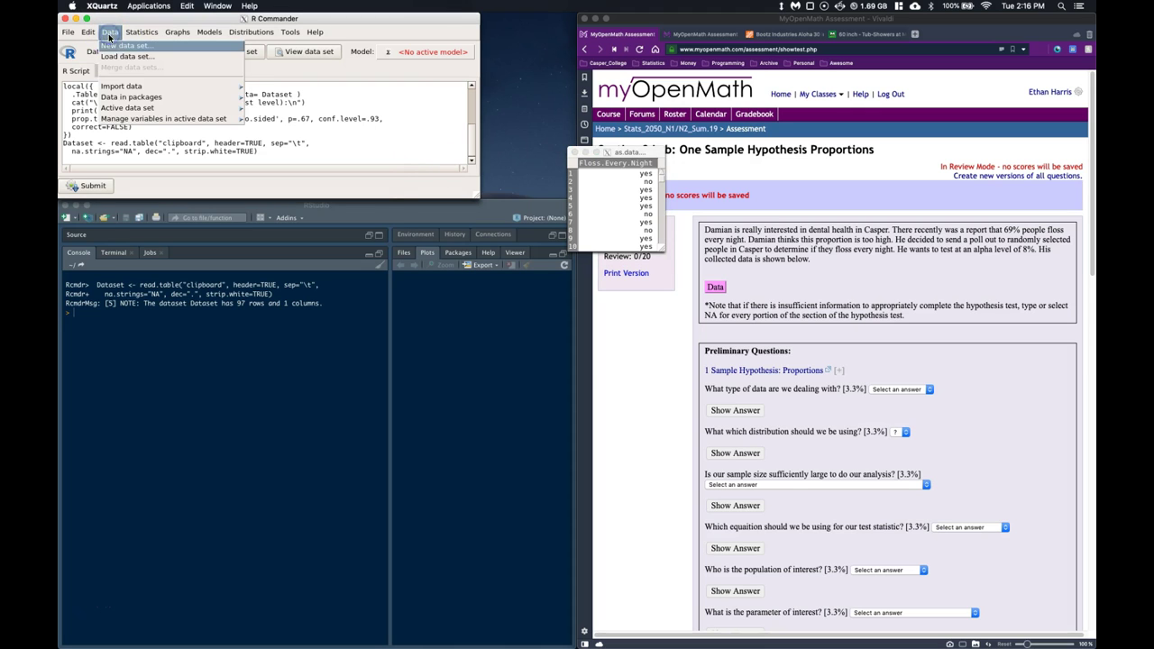
{"action": "mouse_move", "coordinate": [145, 121]}
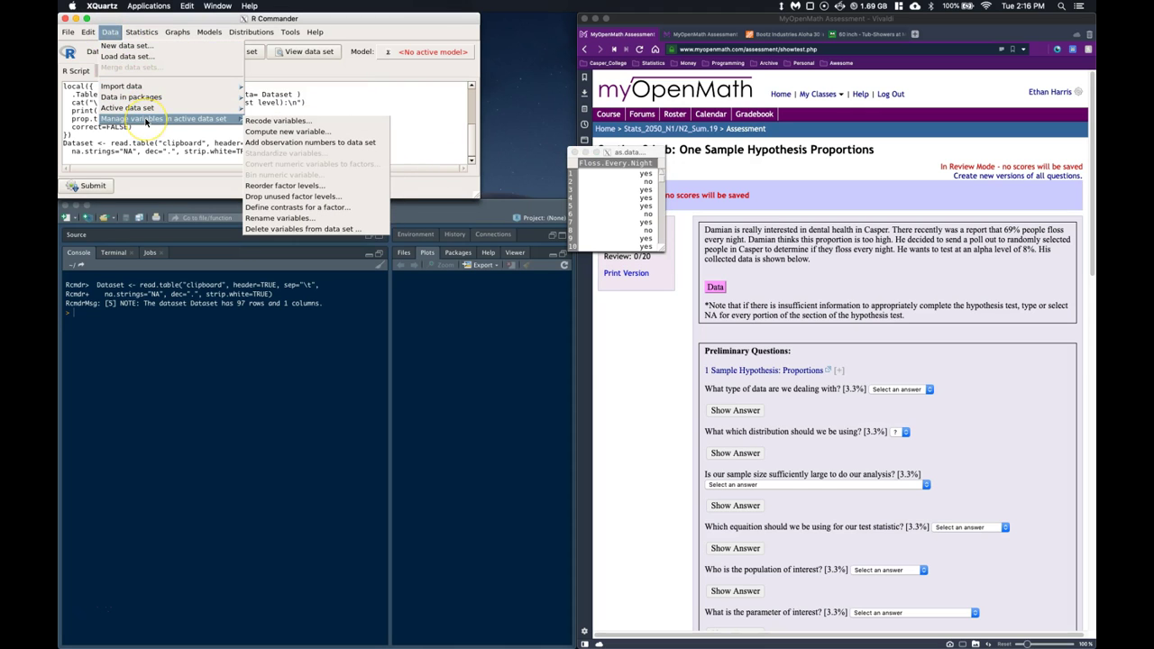
{"action": "left_click", "coordinate": [297, 186]}
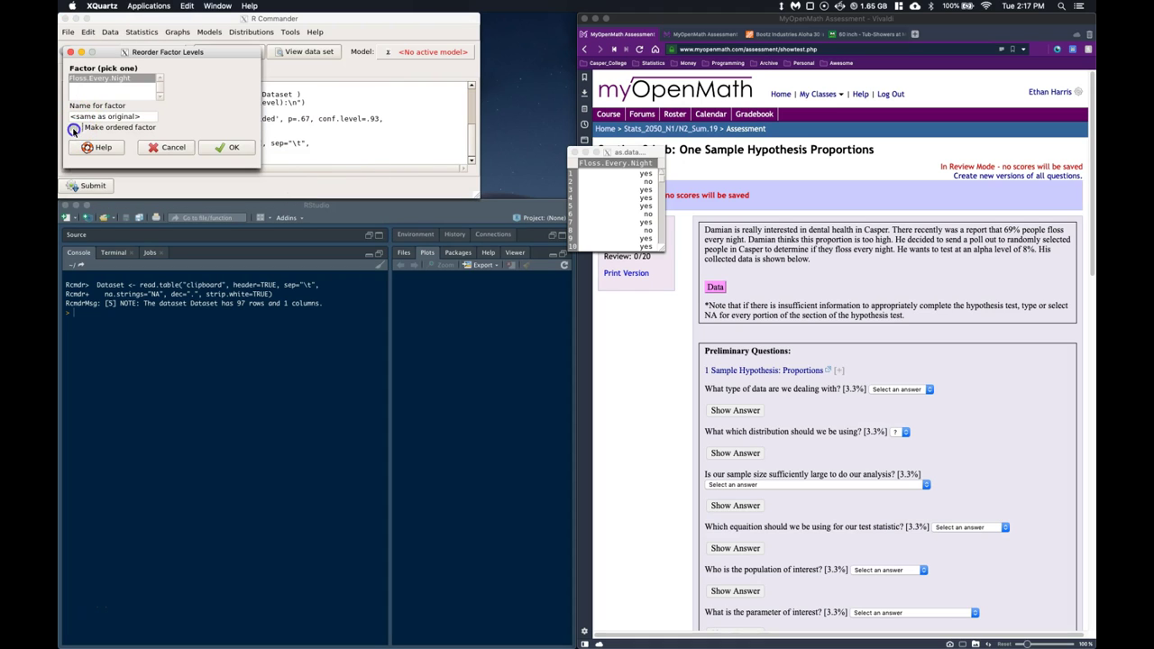
{"action": "left_click", "coordinate": [74, 128]}
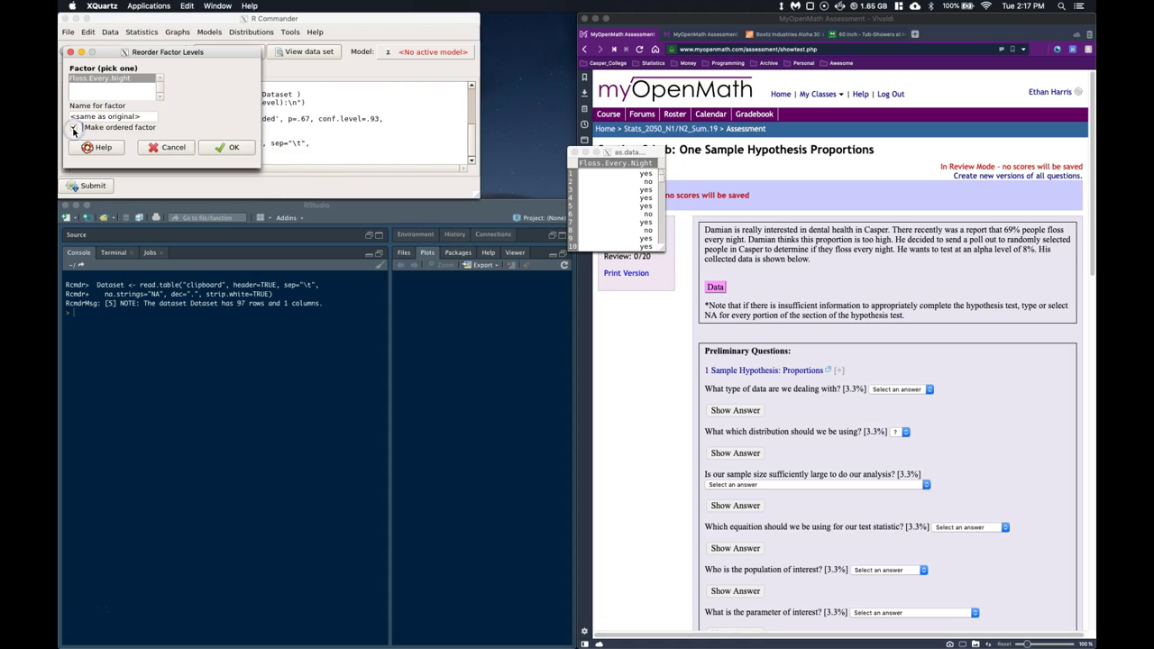
{"action": "left_click", "coordinate": [222, 149]}
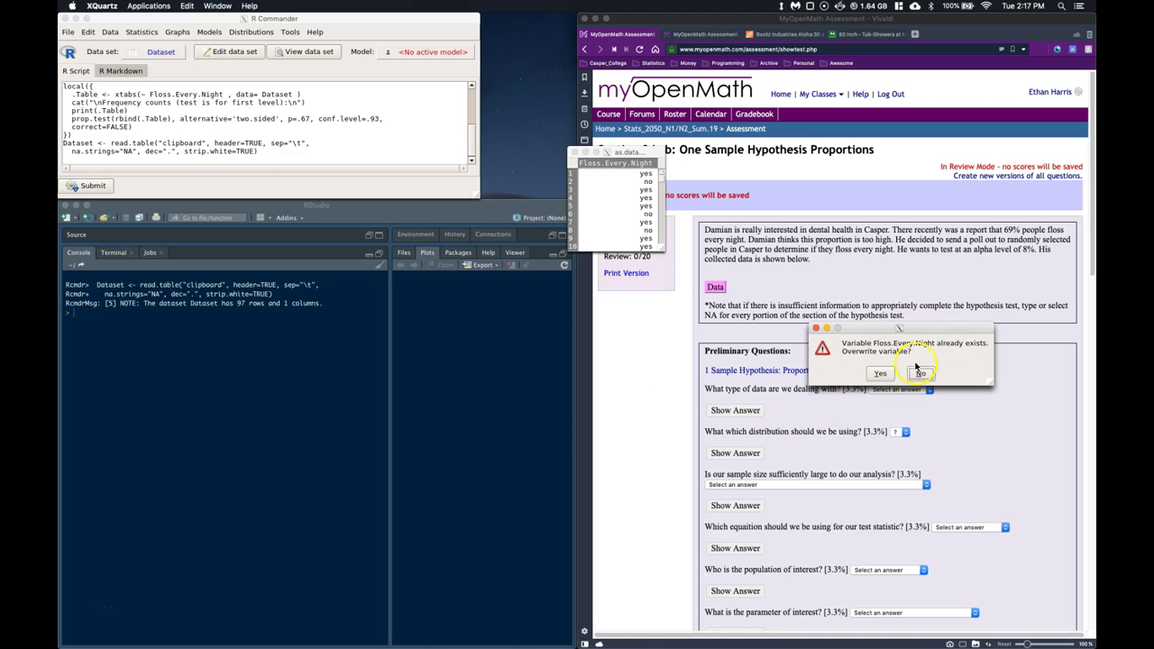
{"action": "left_click", "coordinate": [880, 373]}
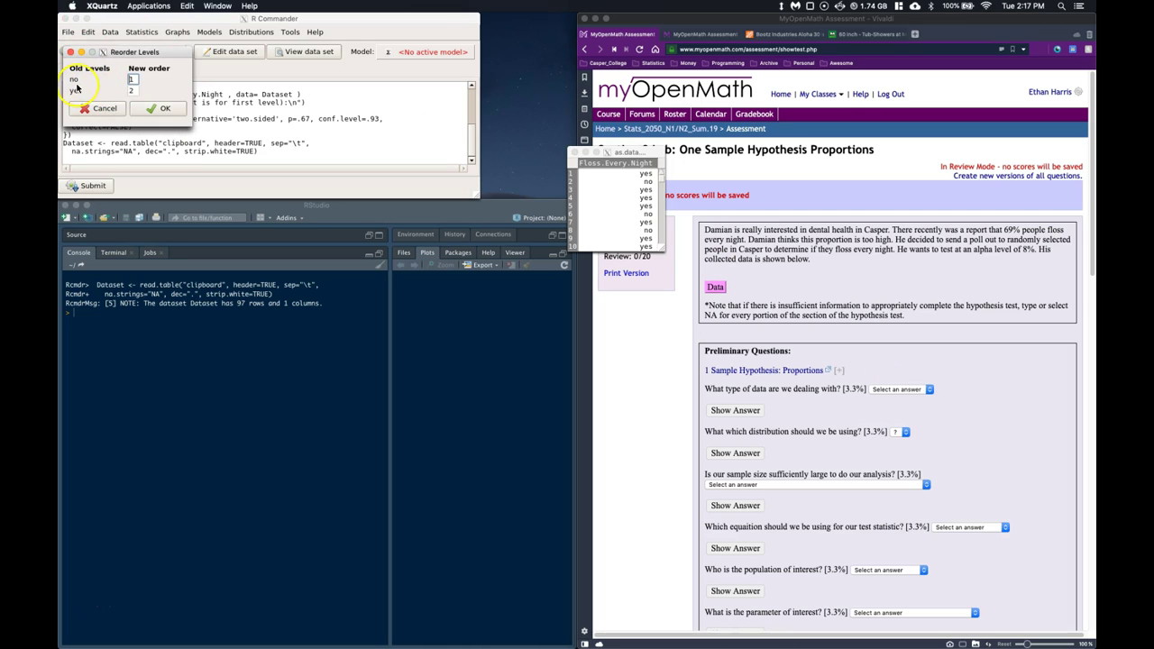
- Set the level order to yes = 1 and no = 2
{"action": "left_click", "coordinate": [133, 79]}
{"action": "key", "text": "BackSpace"}
{"action": "type", "text": "2"}
{"action": "left_click", "coordinate": [136, 91]}
{"action": "key", "text": "BackSpace"}
{"action": "type", "text": "1"}
{"action": "left_click", "coordinate": [165, 108]}
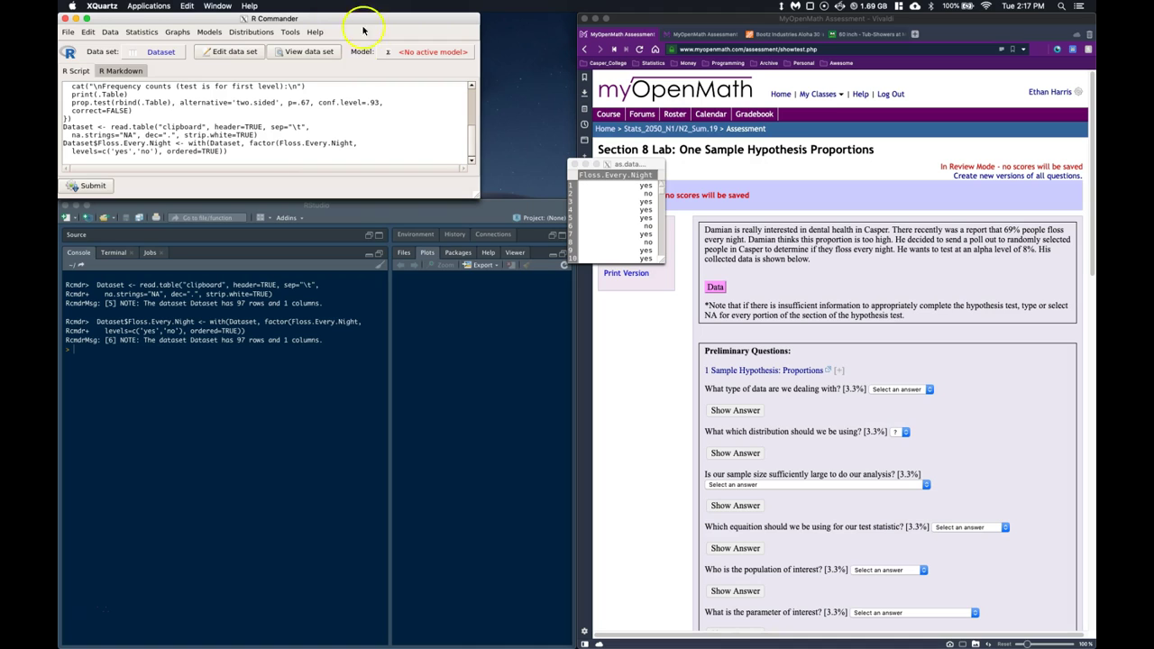
- Close the data viewer and open the Single-Sample Proportion Test options
{"action": "left_click", "coordinate": [572, 166]}
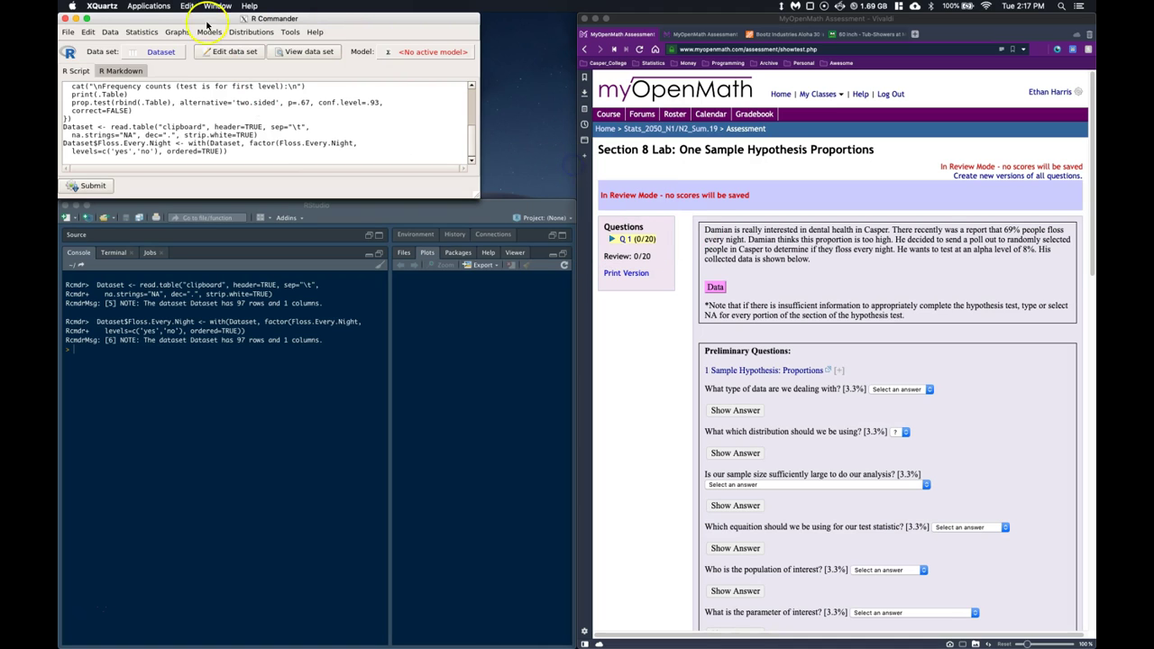
{"action": "left_click", "coordinate": [142, 32]}
{"action": "mouse_move", "coordinate": [147, 82]}
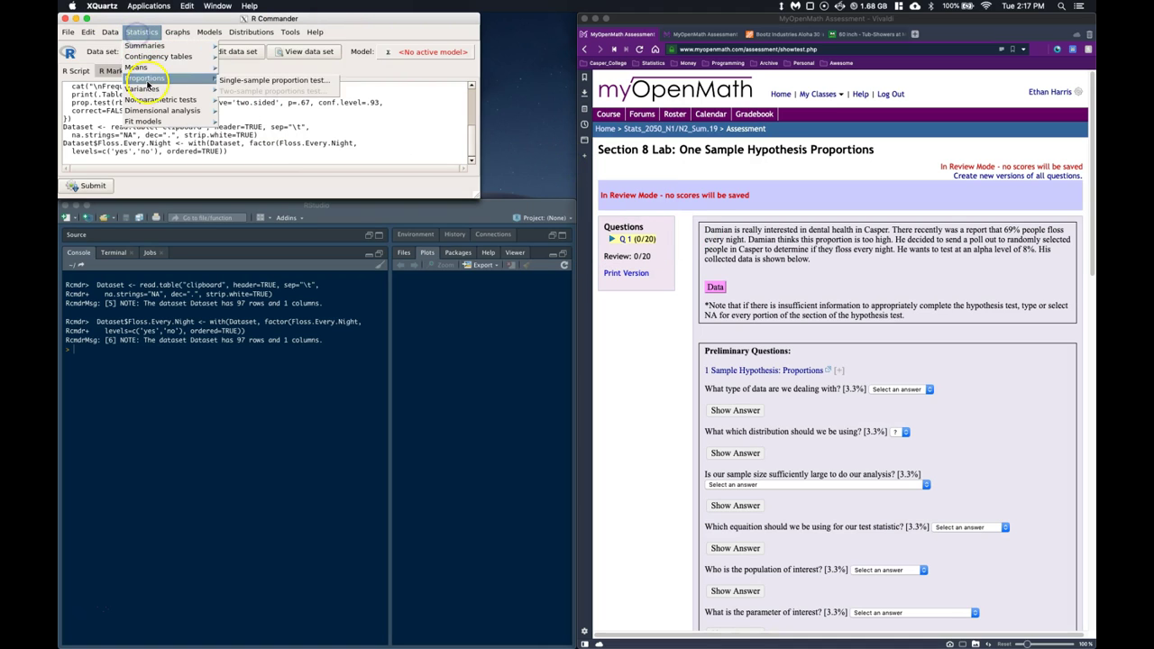
{"action": "left_click", "coordinate": [228, 79]}
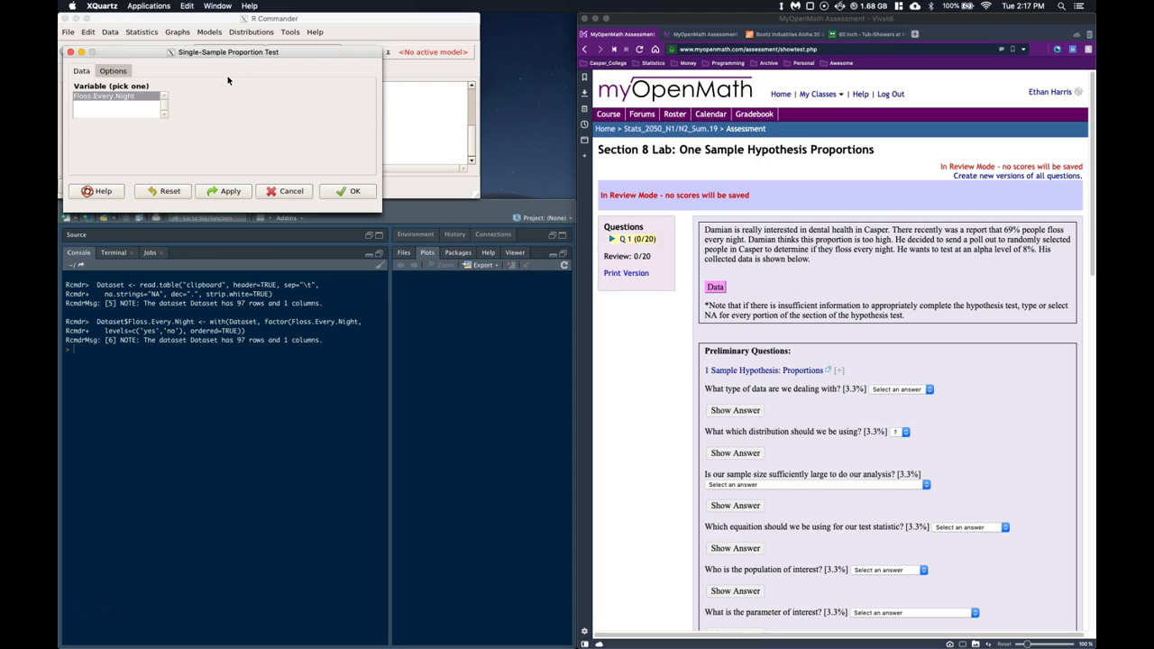
{"action": "left_click", "coordinate": [113, 70]}
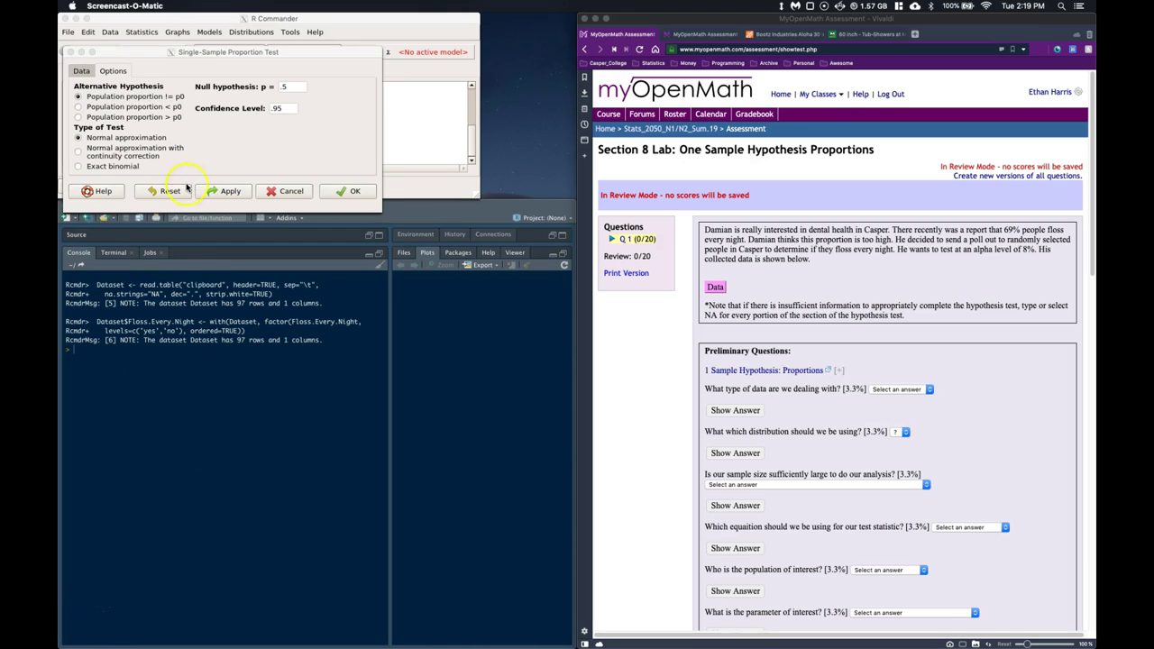
- Set confidence level .92, null proportion .69, and a less-than alternative hypothesis
{"action": "left_click", "coordinate": [277, 108]}
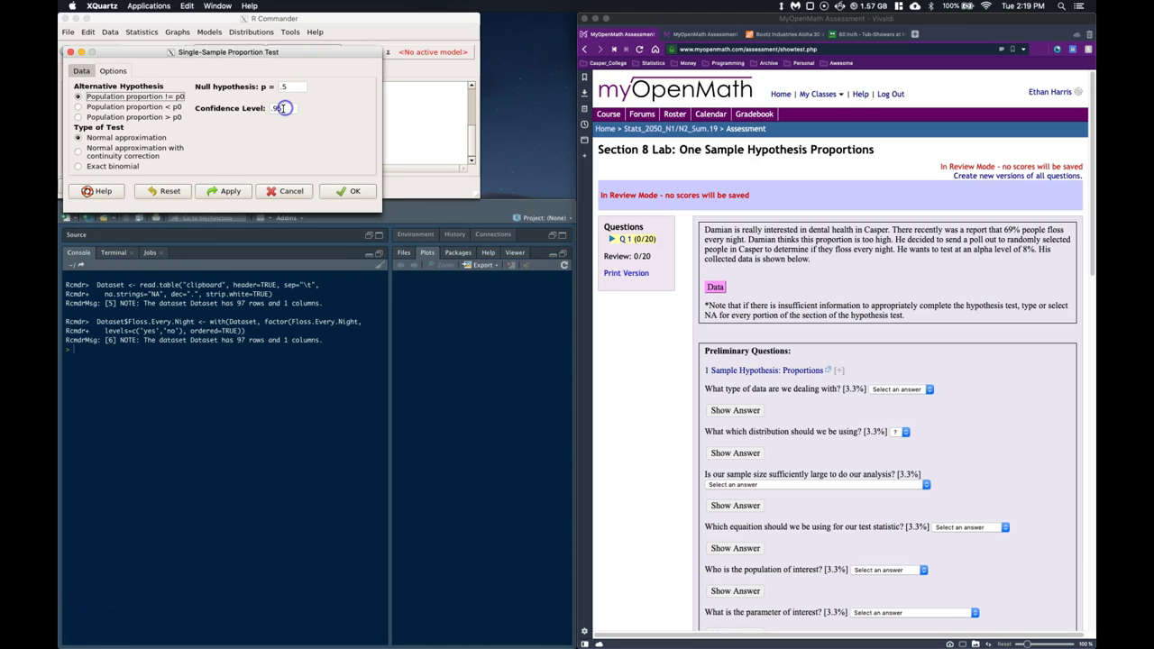
{"action": "double_click", "coordinate": [278, 108]}
{"action": "type", "text": ".92"}
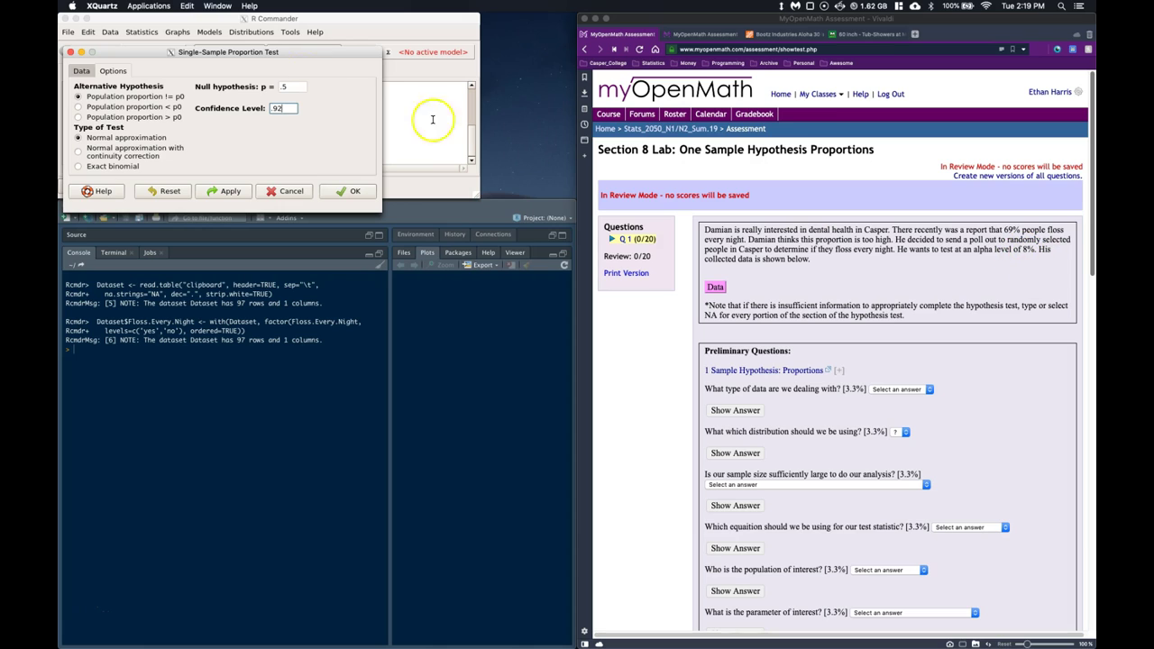
{"action": "double_click", "coordinate": [285, 86]}
{"action": "key", "text": "BackSpace"}
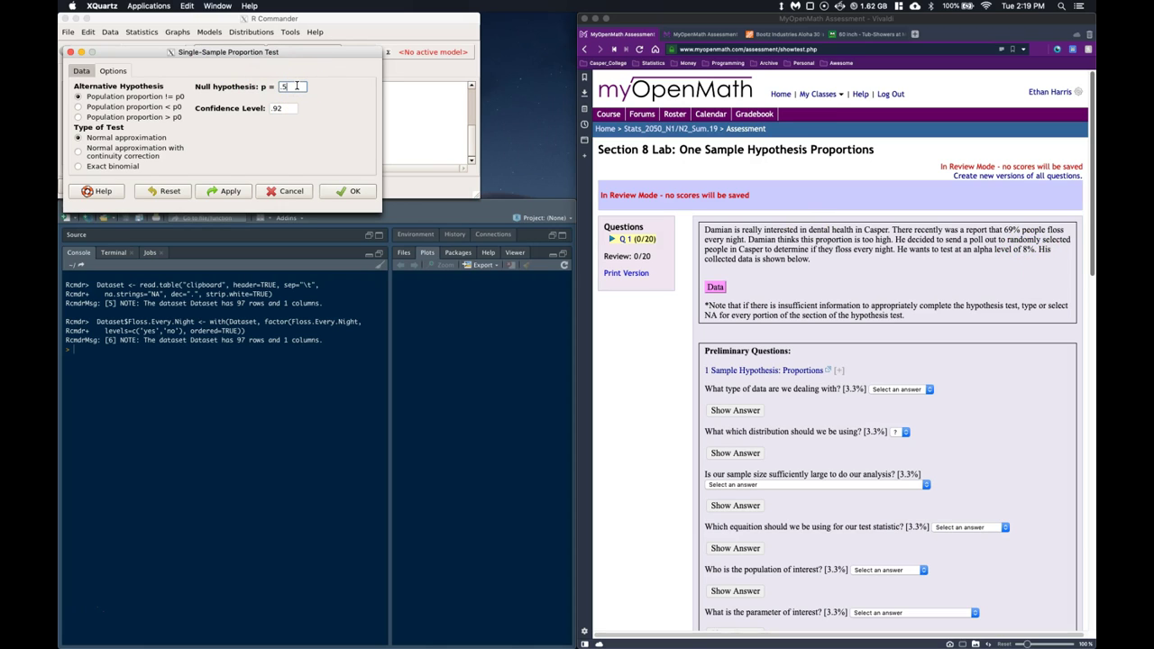
{"action": "type", "text": ".69"}
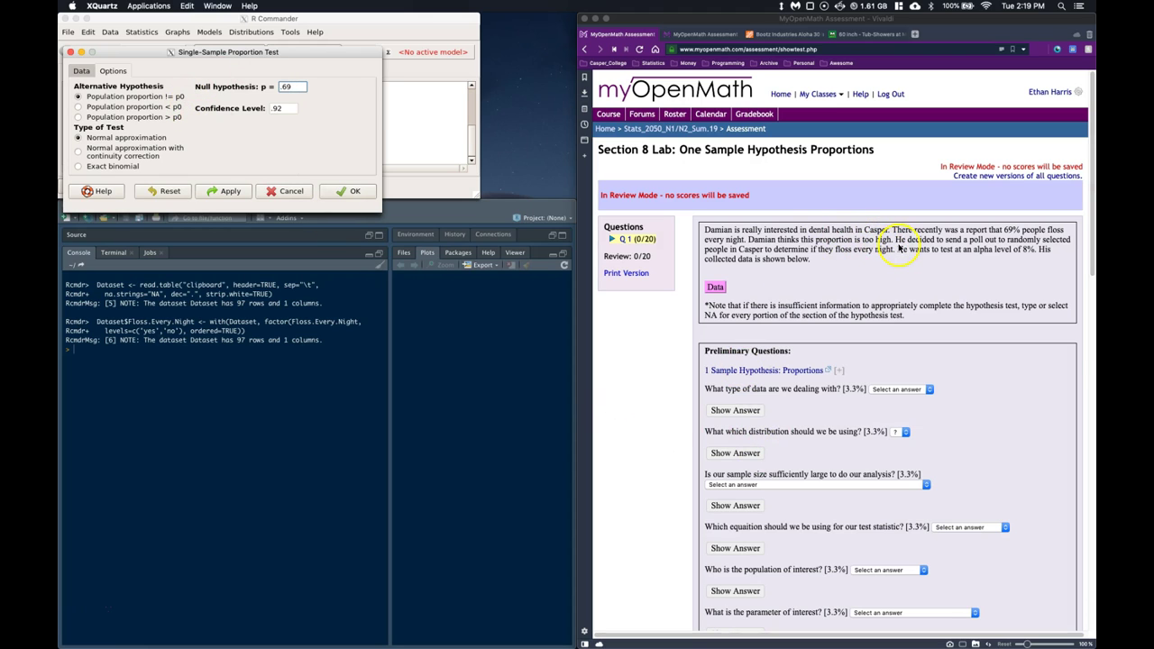
{"action": "left_click", "coordinate": [78, 107]}
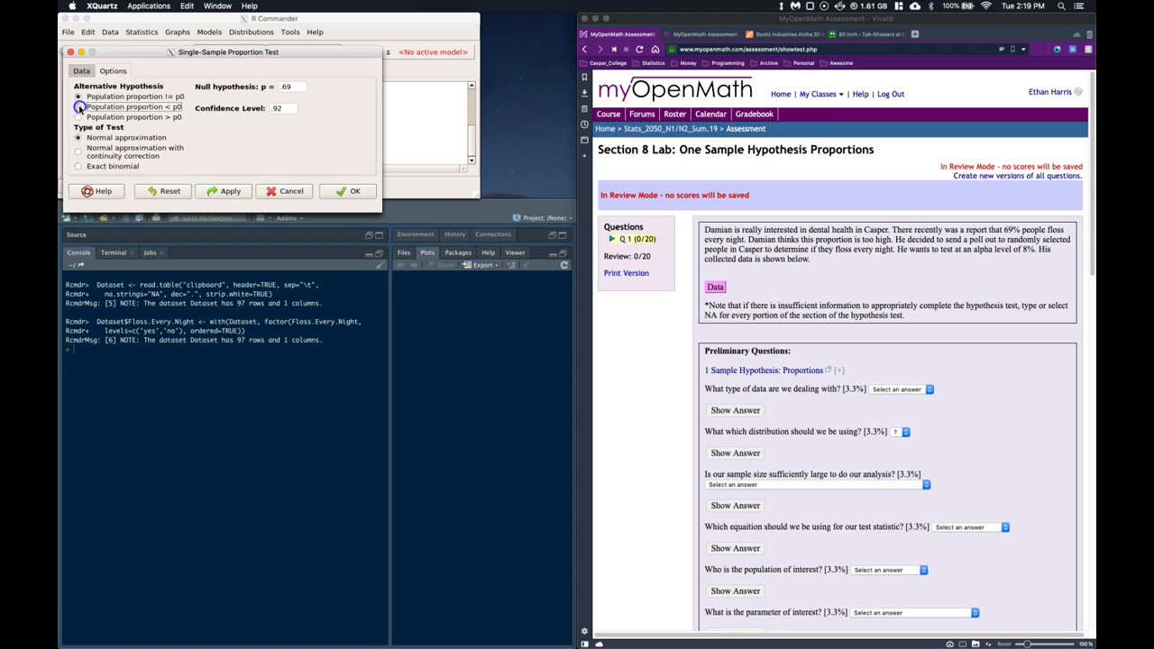
- Run the left-tailed proportion test, yielding p-value 0.1396 and estimate 0.6391753
{"action": "left_click", "coordinate": [342, 192]}
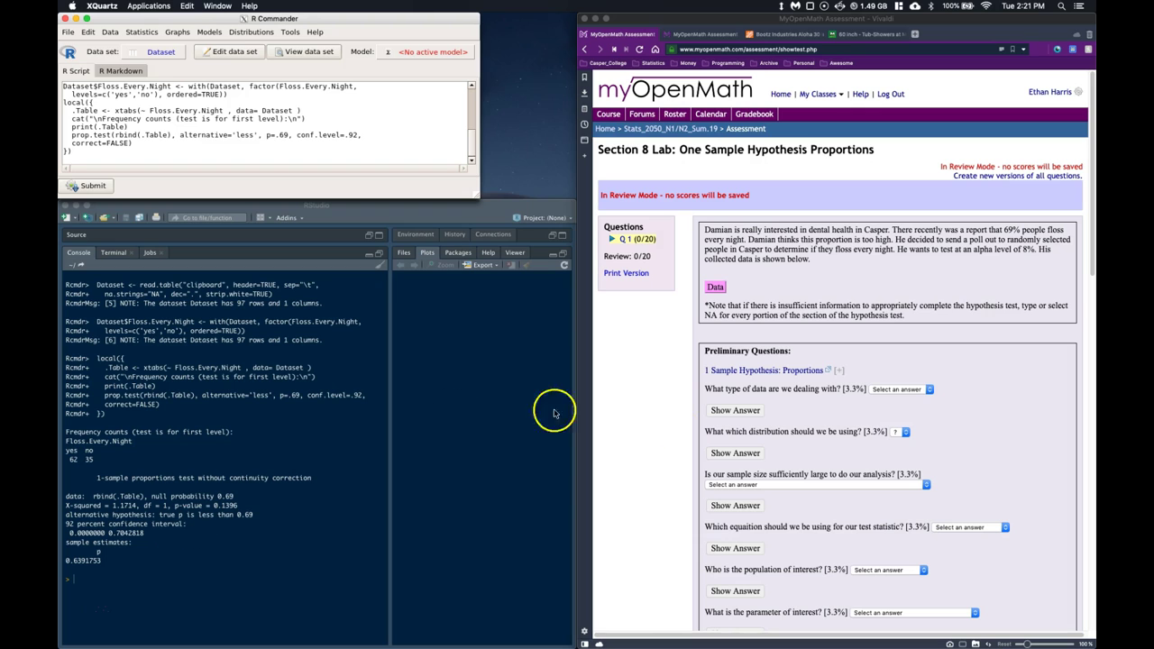
{"action": "scroll", "coordinate": [661, 455], "scroll_direction": "down", "scroll_amount": 2}
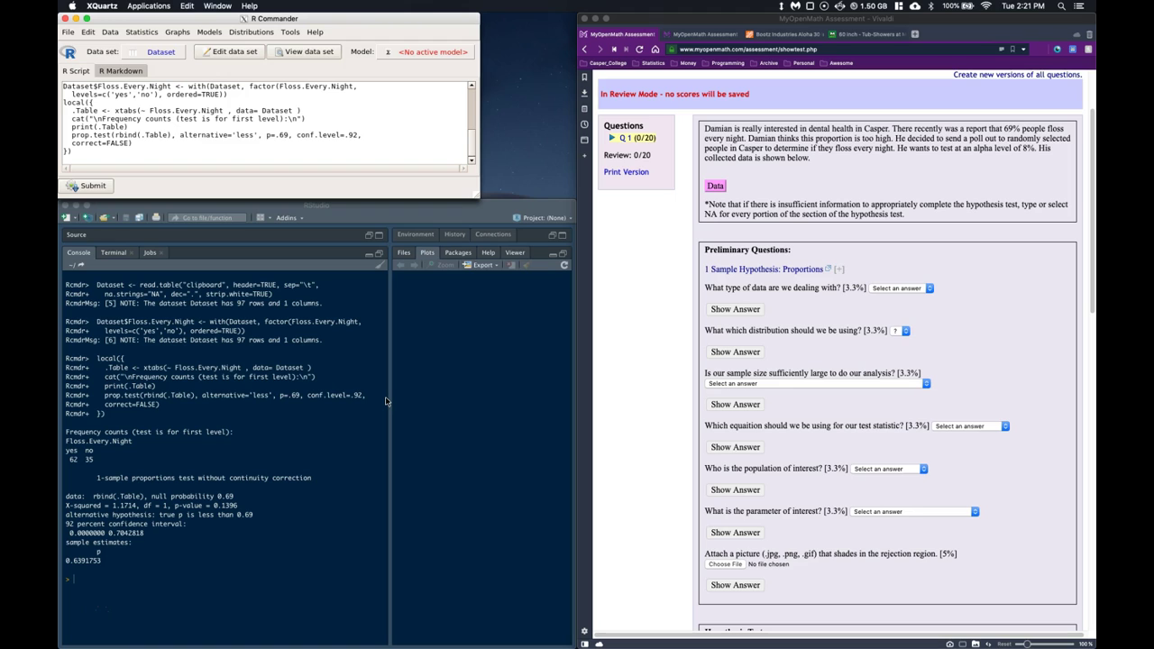
- Open Normal Quantiles via Distributions > Continuous distributions > Normal distribution
{"action": "left_click", "coordinate": [251, 32]}
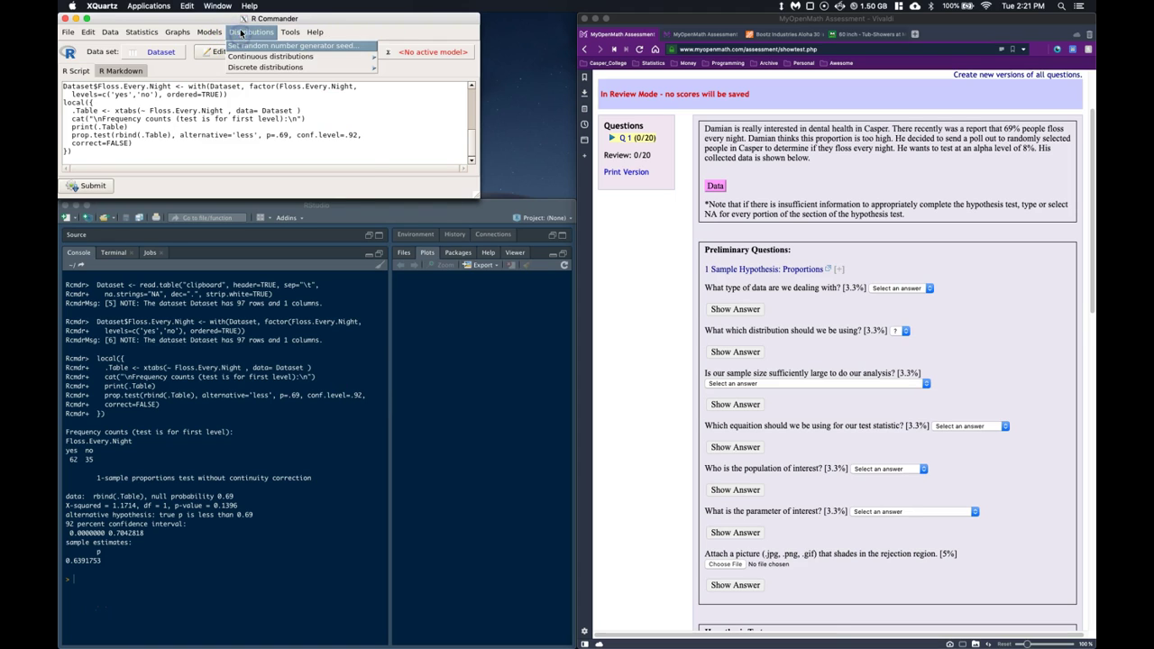
{"action": "left_click", "coordinate": [255, 68]}
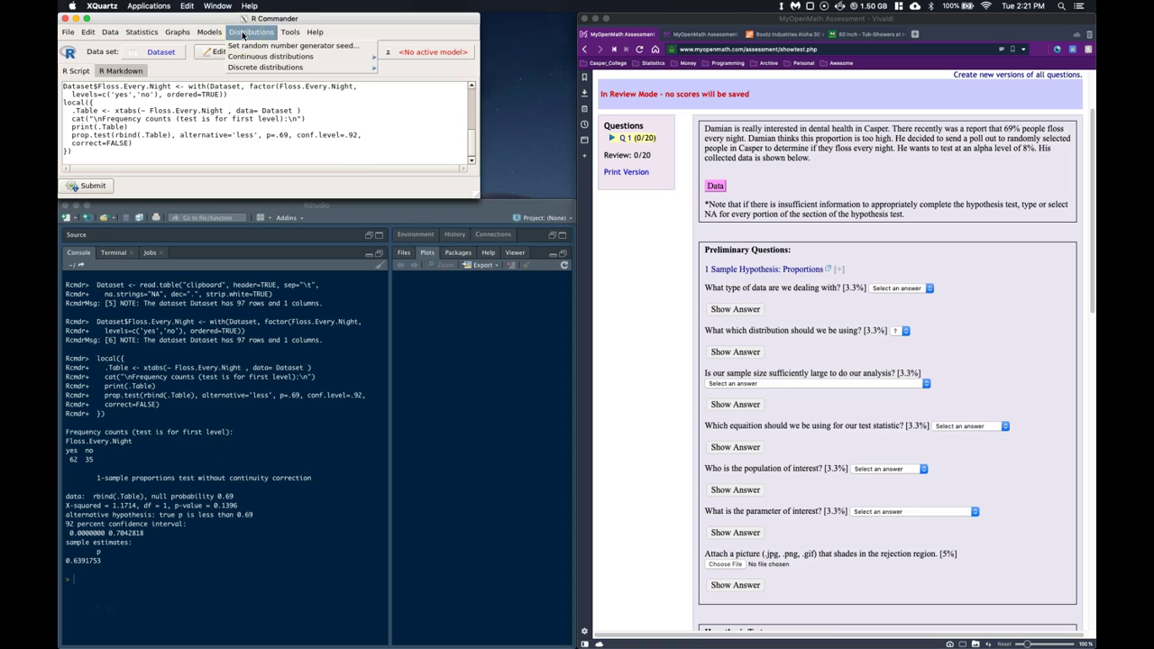
{"action": "left_click", "coordinate": [259, 57]}
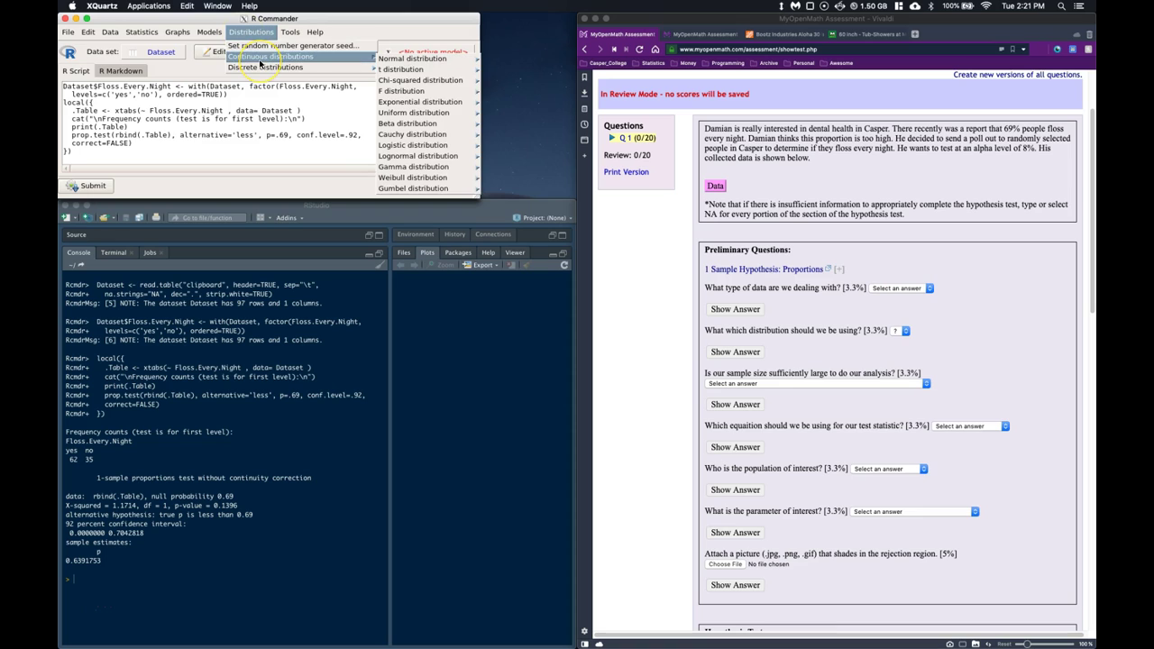
{"action": "left_click", "coordinate": [307, 56]}
{"action": "left_click", "coordinate": [391, 60]}
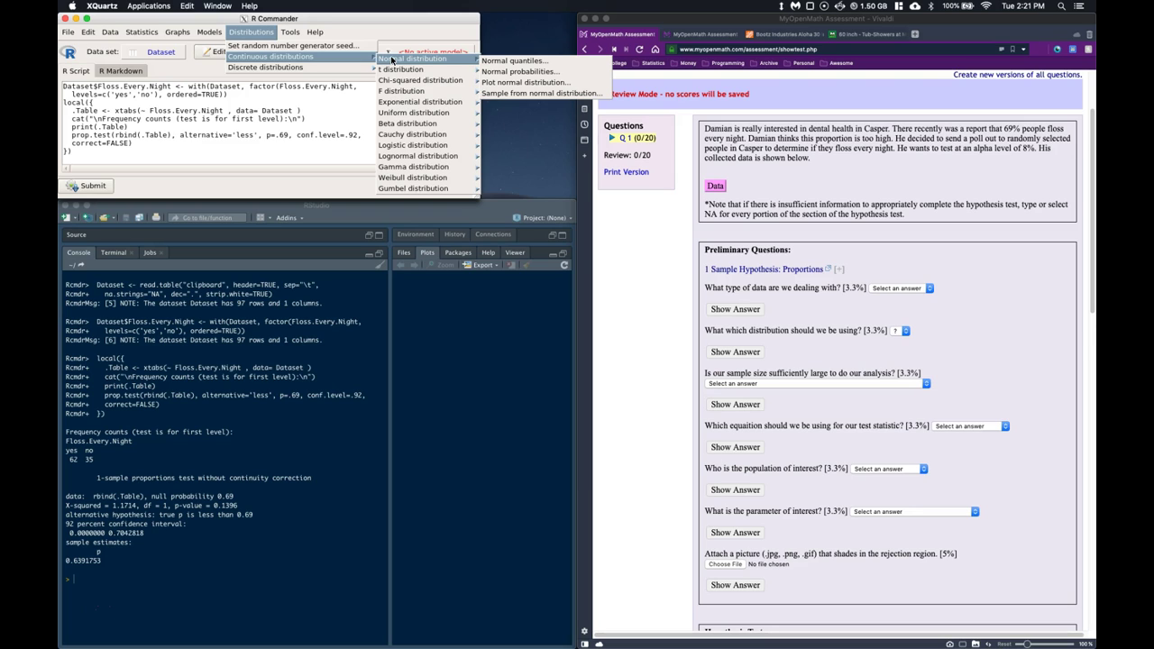
{"action": "left_click", "coordinate": [499, 63]}
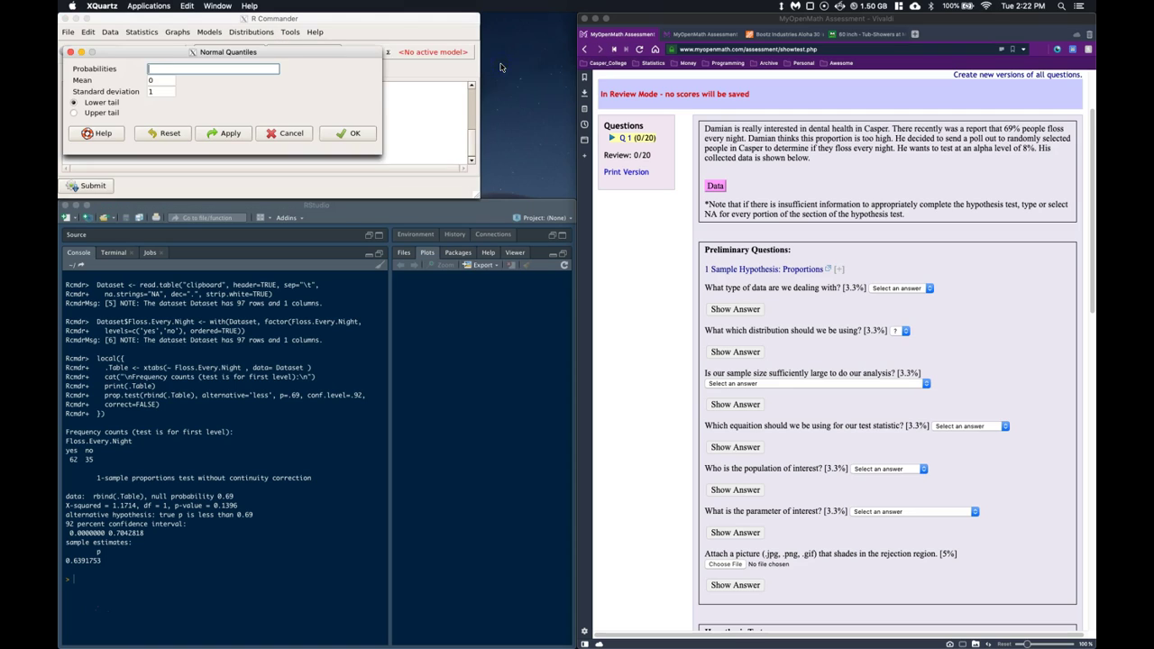
{"action": "left_click", "coordinate": [983, 169]}
- Enter probability .08 and mean .69 in the Normal Quantiles dialog
{"action": "type", "text": "8"}
{"action": "left_click", "coordinate": [194, 90]}
{"action": "double_click", "coordinate": [158, 80]}
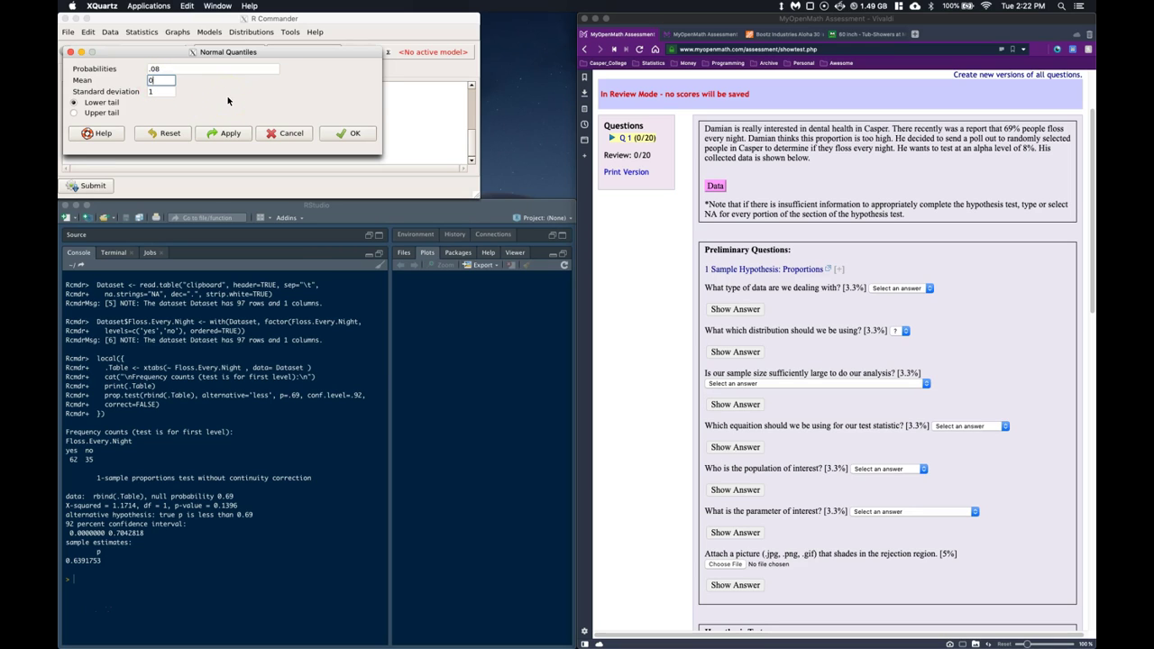
{"action": "key", "text": "BackSpace"}
{"action": "type", "text": ".69"}
- Compute the standard error sqrt(.69*(1-.69)/(62+35)) = 0.04695907 in the console and select it
{"action": "left_click", "coordinate": [99, 577]}
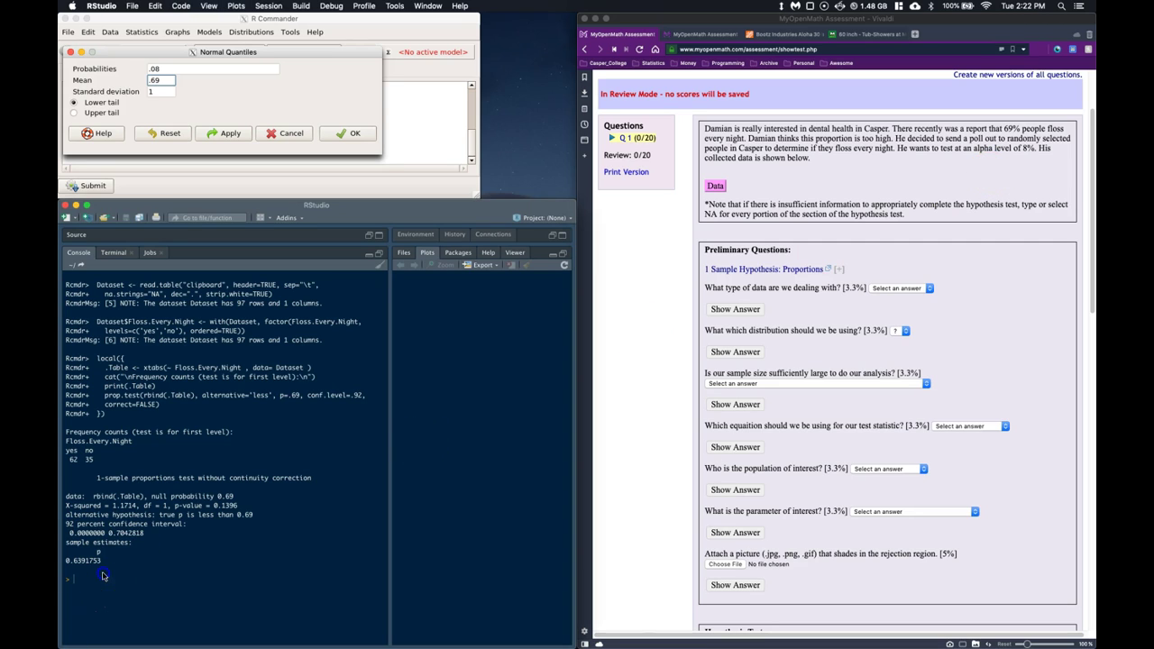
{"action": "type", "text": "sqrt"}
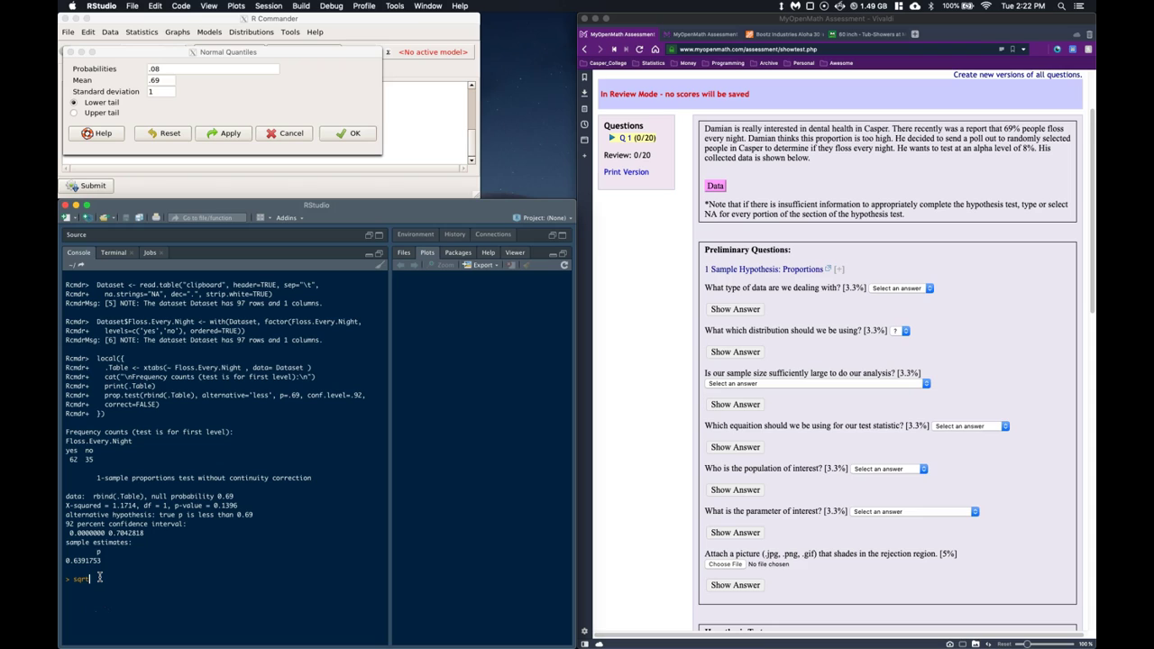
{"action": "type", "text": "("}
{"action": "type", "text": ".08*"}
{"action": "type", "text": "("}
{"action": "type", "text": "1-.69"}
{"action": "type", "text": ")/"}
{"action": "type", "text": "69"}
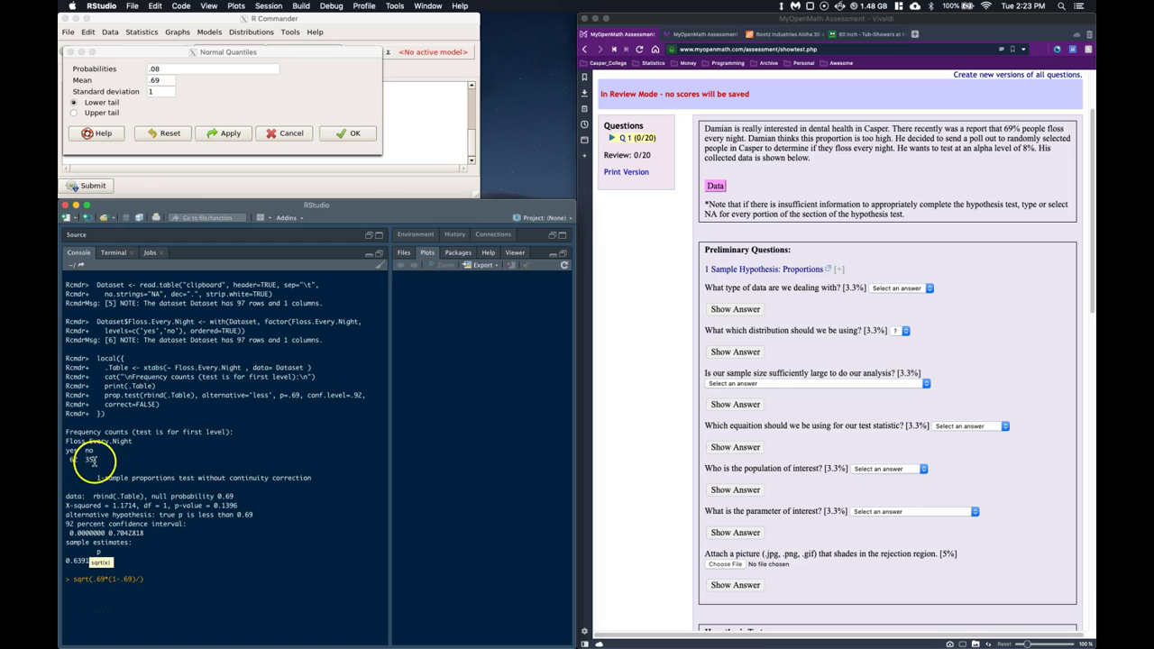
{"action": "type", "text": "(62+35"}
{"action": "key", "text": "Return"}
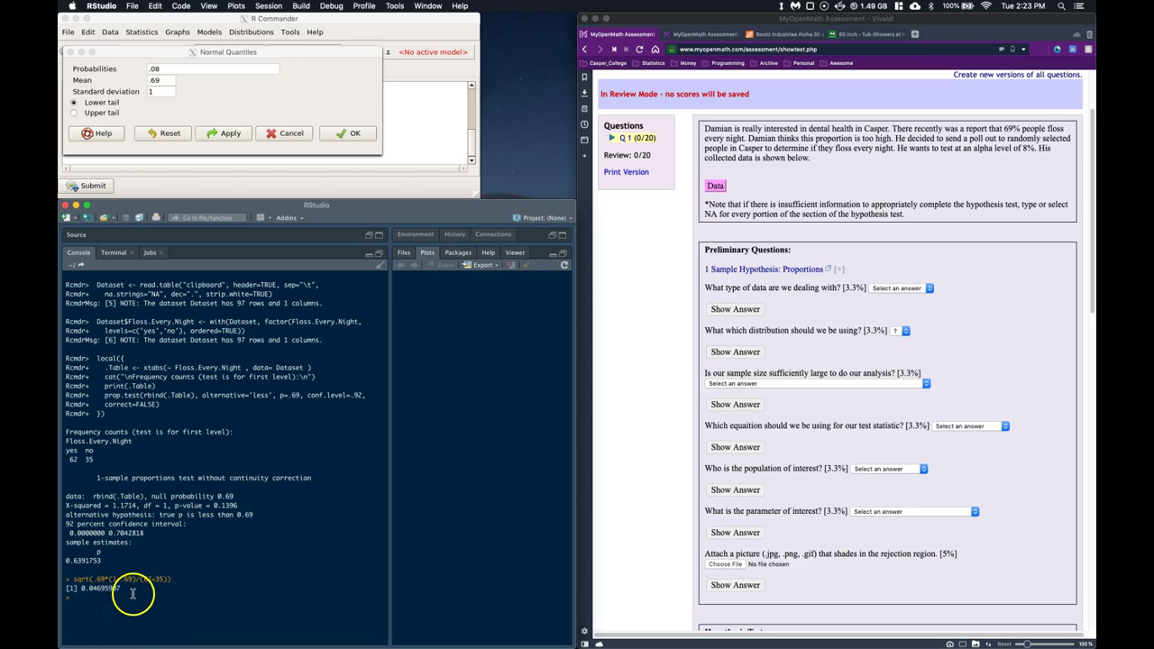
{"action": "left_click_drag", "start_coordinate": [126, 588], "coordinate": [80, 587]}
{"action": "key", "text": "super+c"}
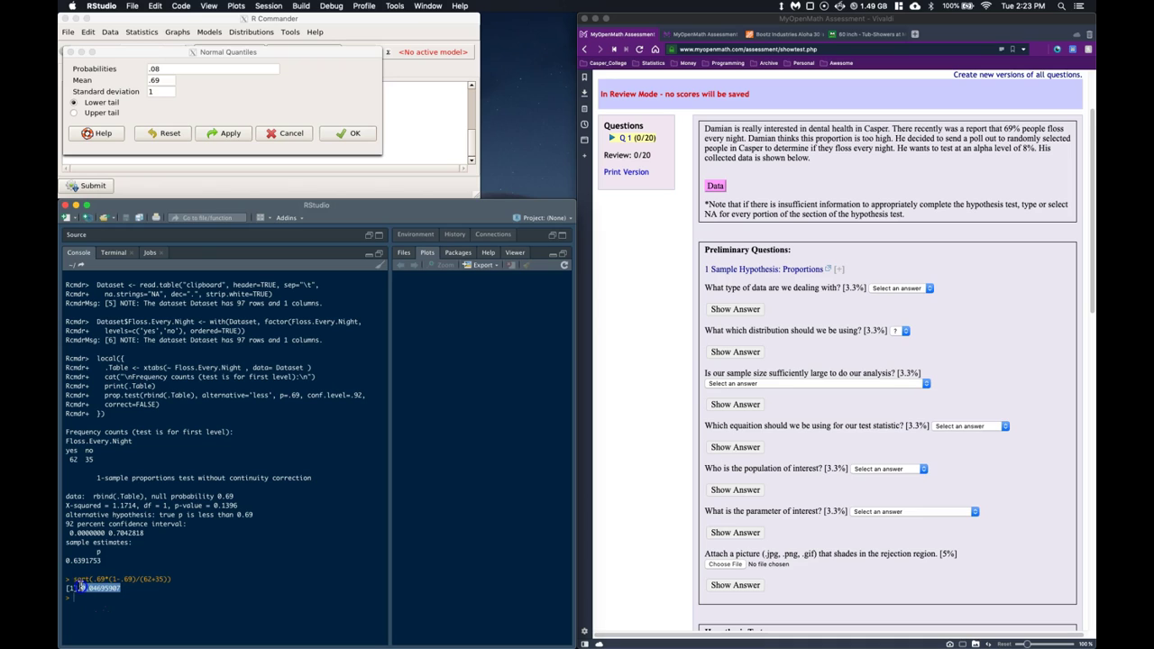
- Use 0.04695907 as standard deviation with lower tail, returning critical value 0.6240191
{"action": "left_click", "coordinate": [149, 91]}
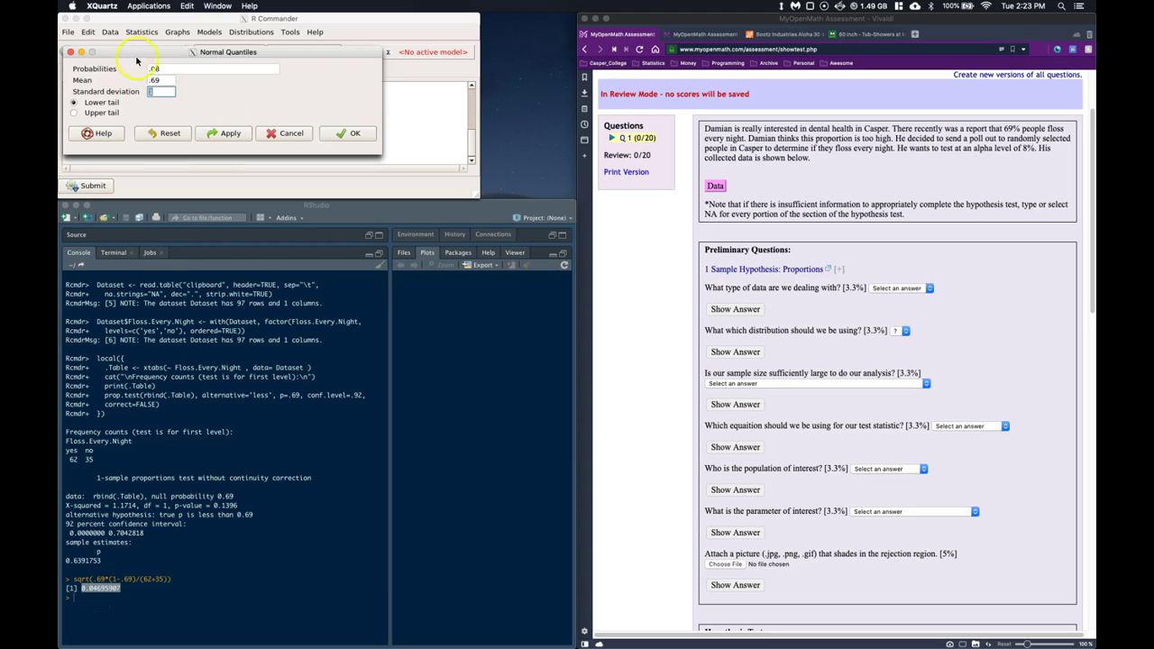
{"action": "key", "text": "super+v"}
{"action": "key", "text": "Home"}
{"action": "left_click", "coordinate": [90, 105]}
{"action": "left_click", "coordinate": [356, 133]}
{"action": "left_click", "coordinate": [356, 133]}
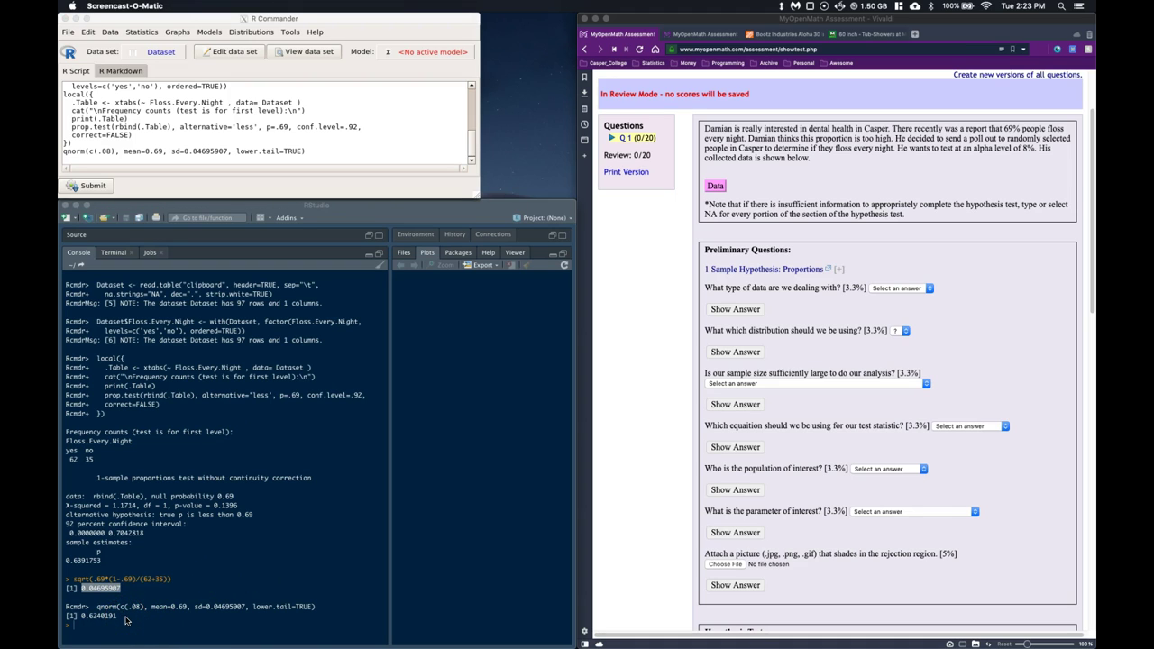
- Copy the critical value 0.6240191 from the console output
{"action": "left_click", "coordinate": [115, 620]}
{"action": "left_click", "coordinate": [132, 602]}
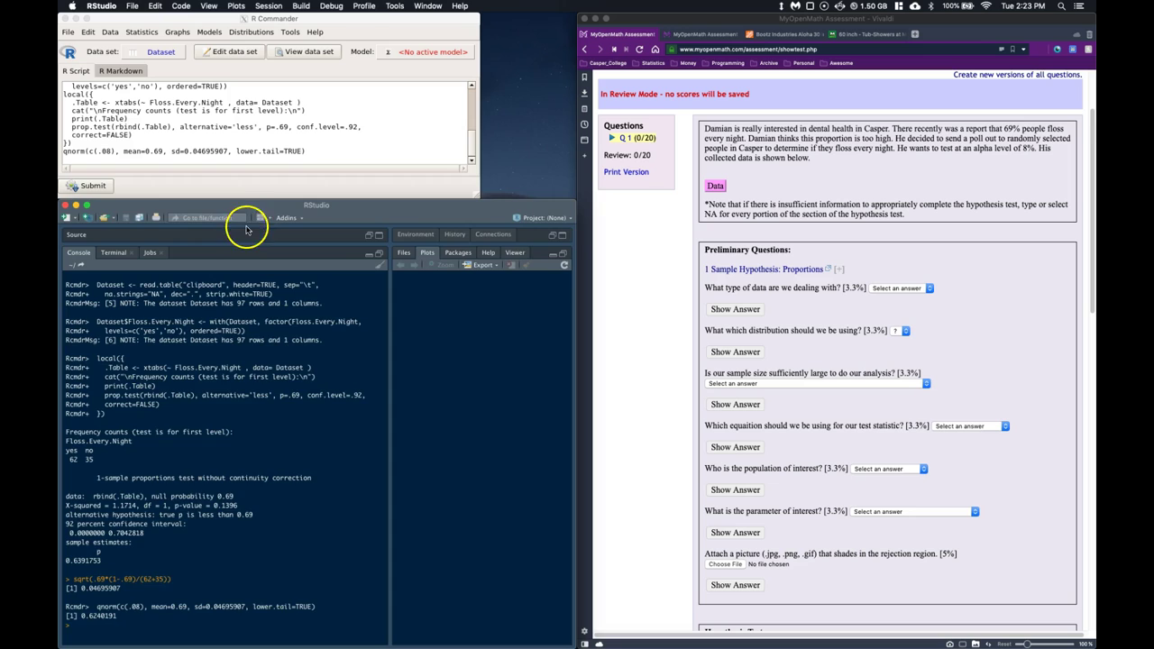
{"action": "left_click_drag", "start_coordinate": [254, 206], "coordinate": [268, 151]}
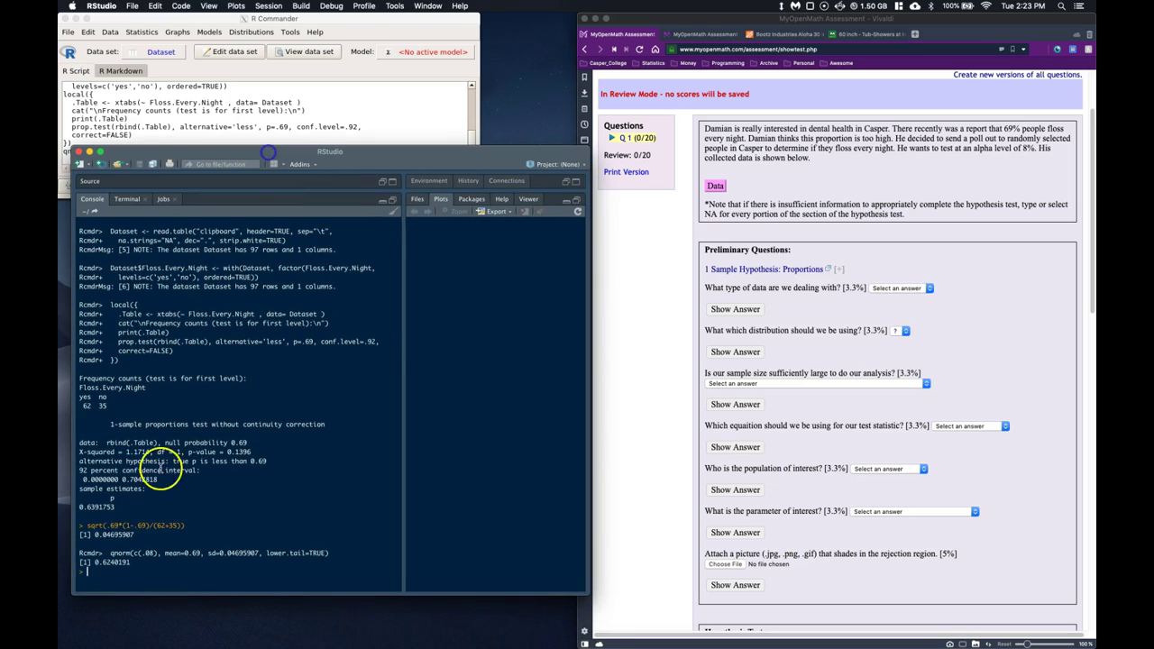
{"action": "double_click", "coordinate": [109, 563]}
{"action": "right_click", "coordinate": [109, 563]}
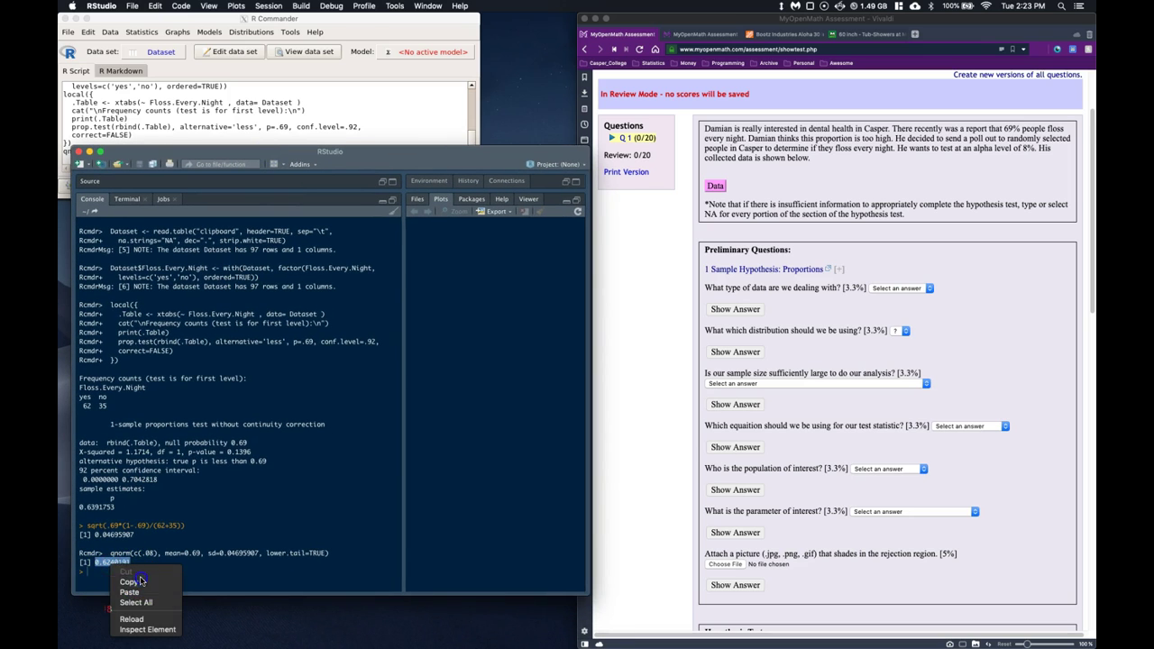
{"action": "left_click", "coordinate": [122, 581]}
{"action": "left_click_drag", "start_coordinate": [283, 153], "coordinate": [267, 206]}
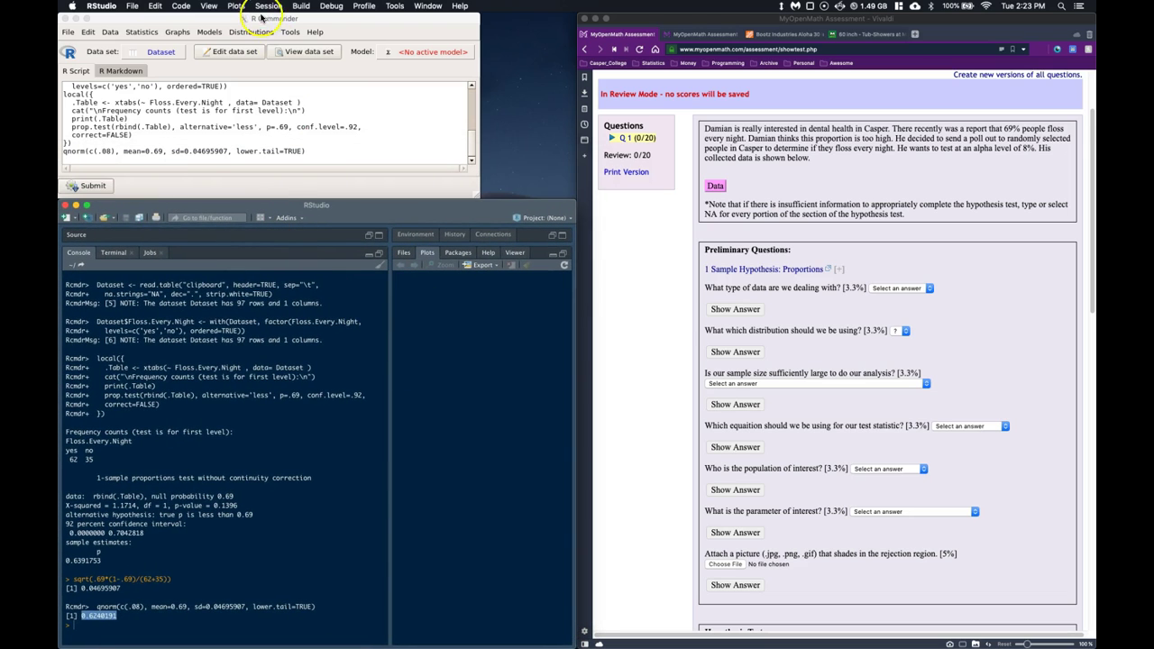
- Browse to the Distributions > Continuous distributions menu
{"action": "left_click", "coordinate": [180, 33]}
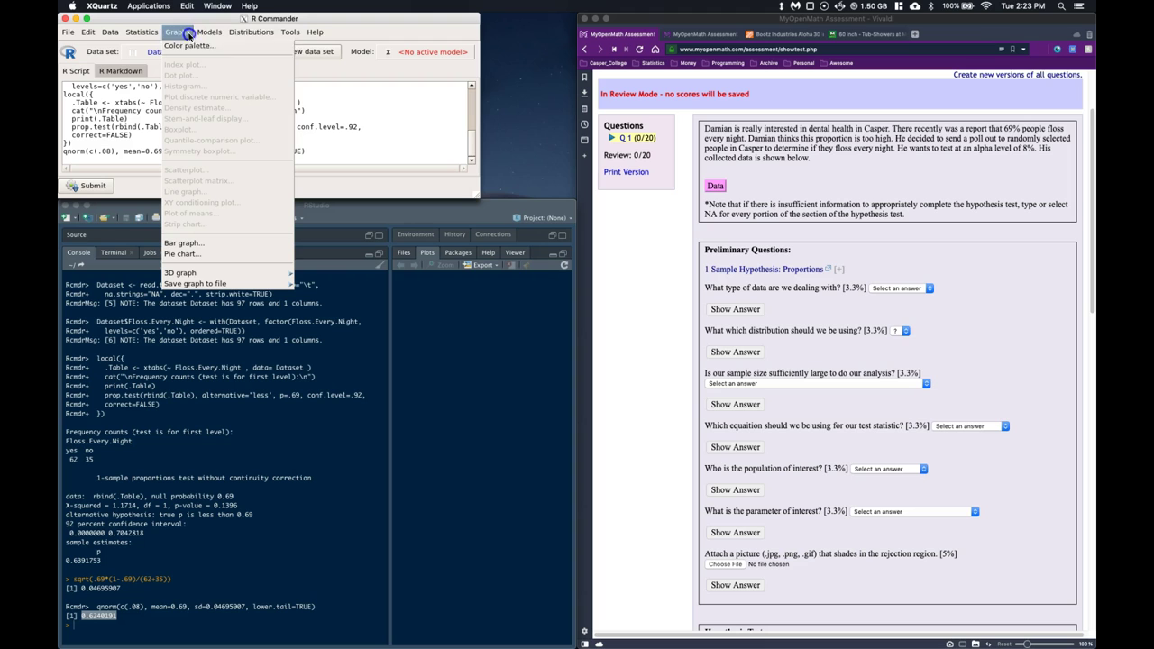
{"action": "left_click", "coordinate": [258, 34]}
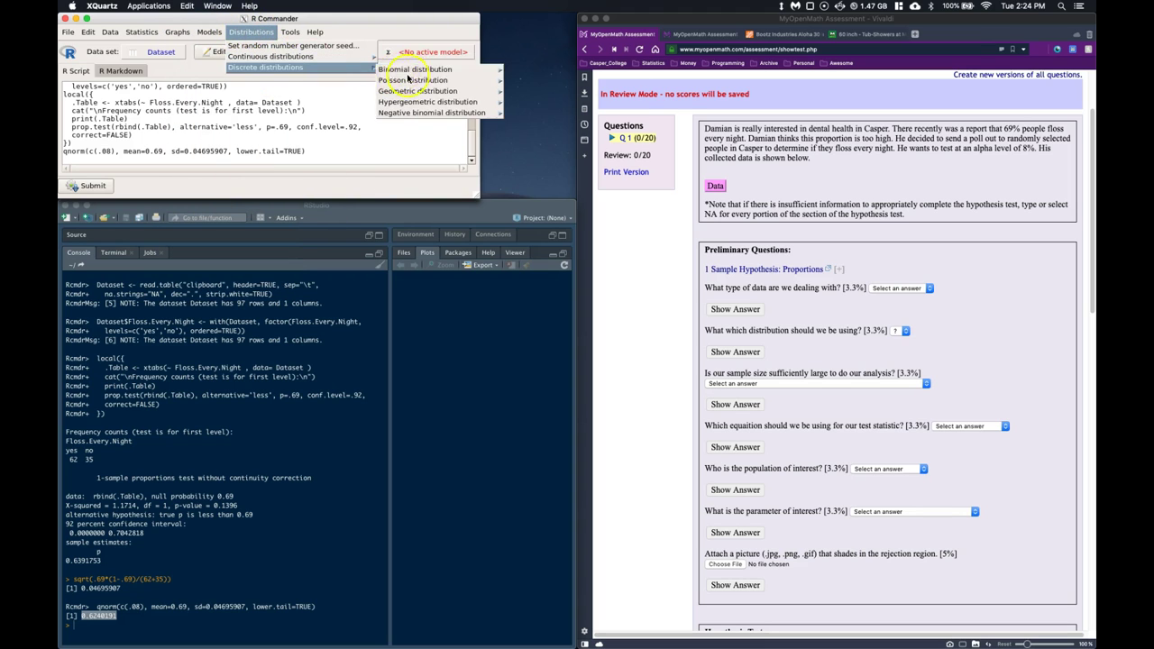
{"action": "left_click", "coordinate": [368, 57]}
- Open Plot normal distribution with mean .69 and Region 1 ending at 0.6240191
{"action": "mouse_move", "coordinate": [406, 59]}
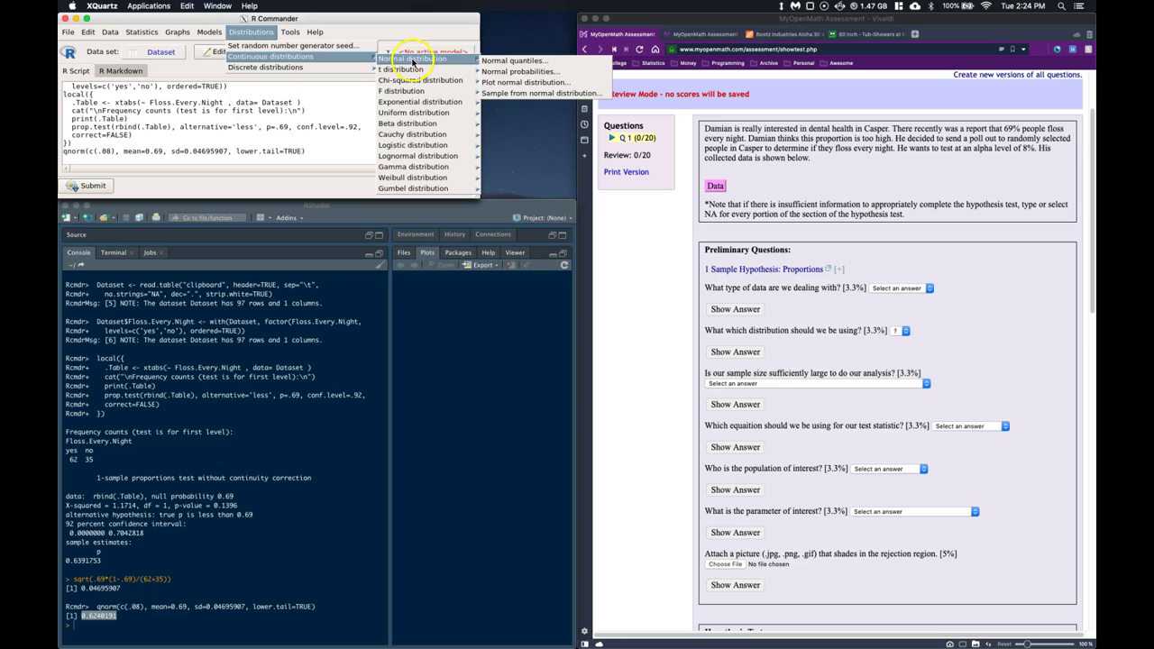
{"action": "left_click", "coordinate": [511, 83]}
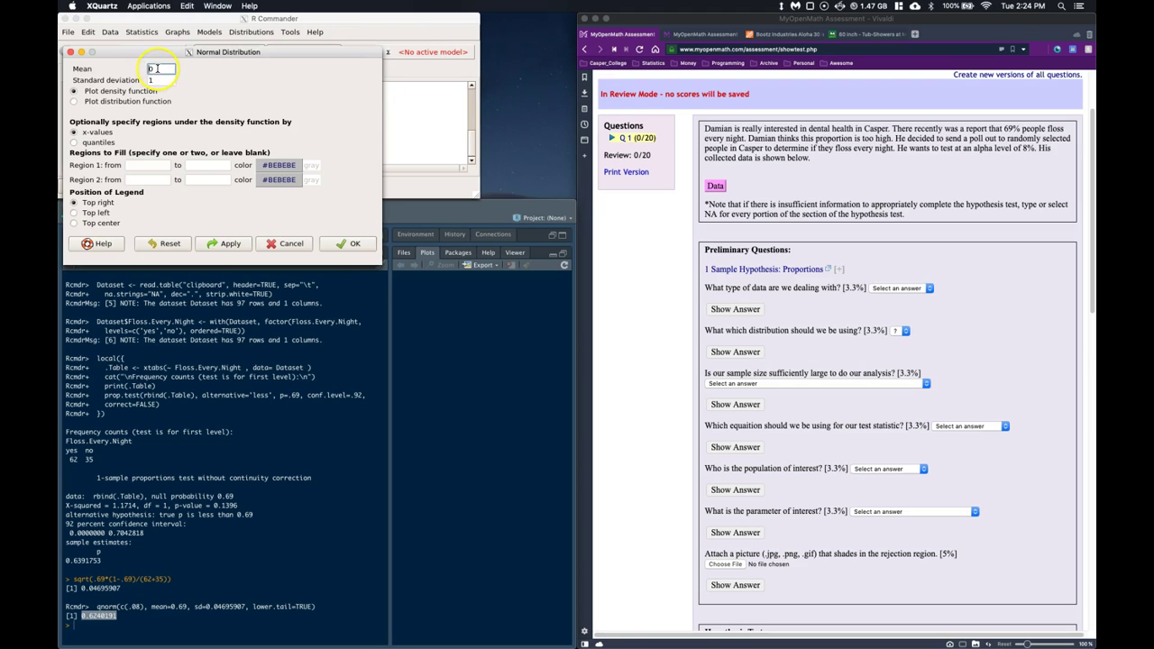
{"action": "left_click", "coordinate": [142, 71]}
{"action": "type", "text": ".69"}
{"action": "left_click", "coordinate": [142, 165]}
{"action": "right_click", "coordinate": [197, 164]}
{"action": "left_click", "coordinate": [219, 192]}
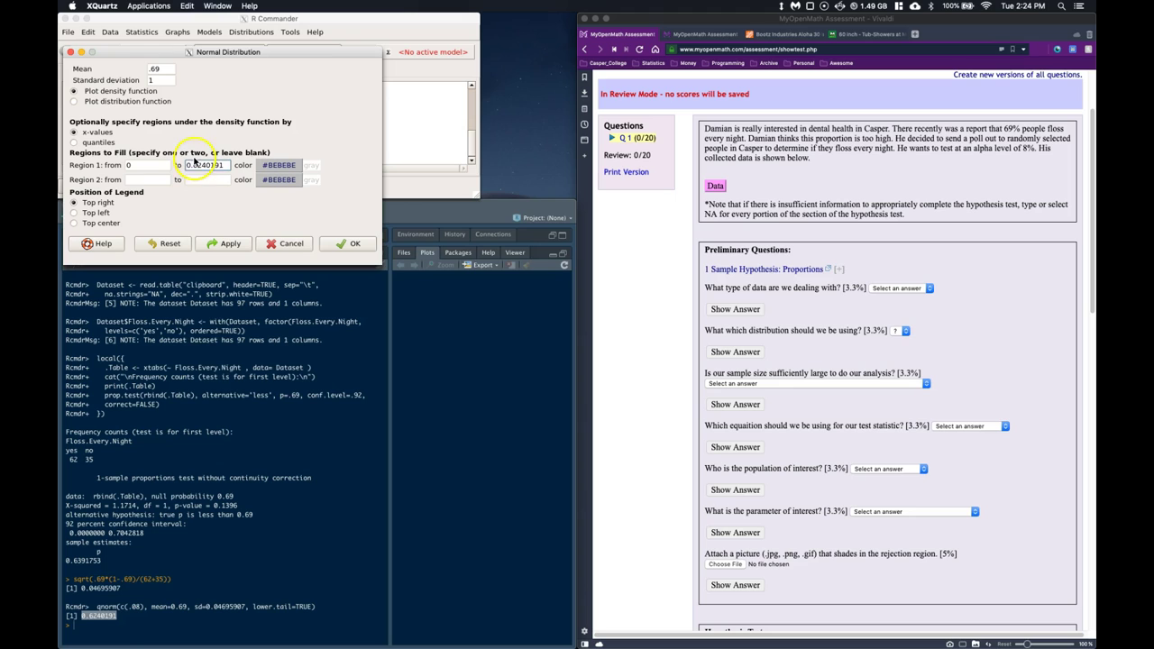
- Copy 0.04695907 from the console into the standard deviation field
{"action": "left_click", "coordinate": [120, 589]}
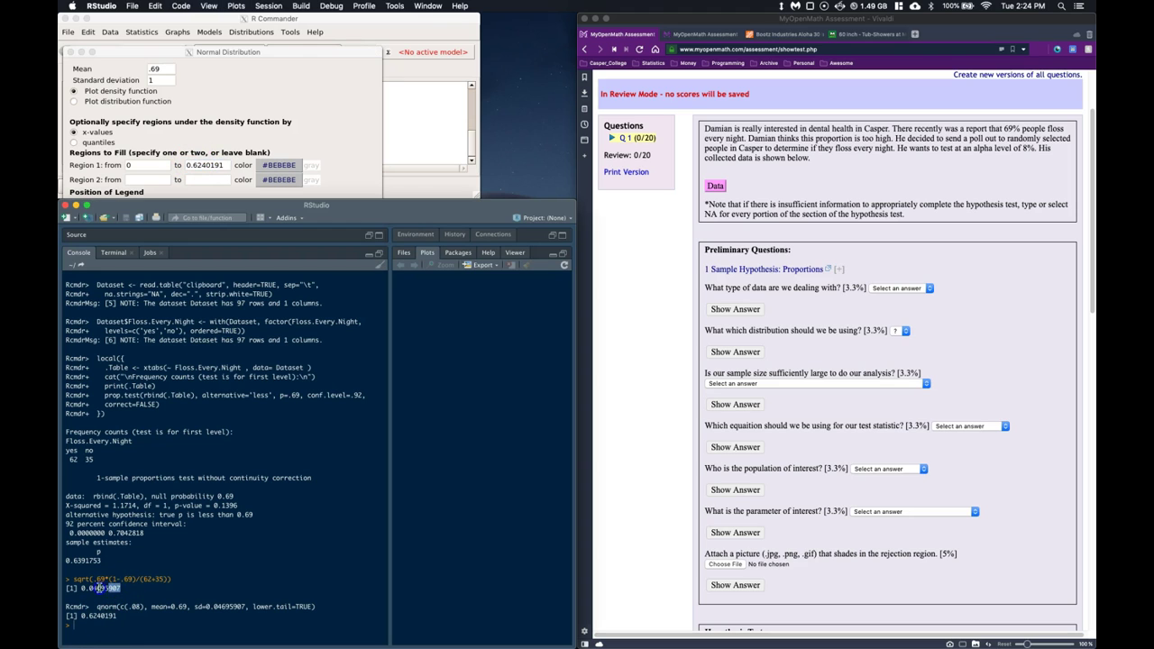
{"action": "right_click", "coordinate": [104, 587]}
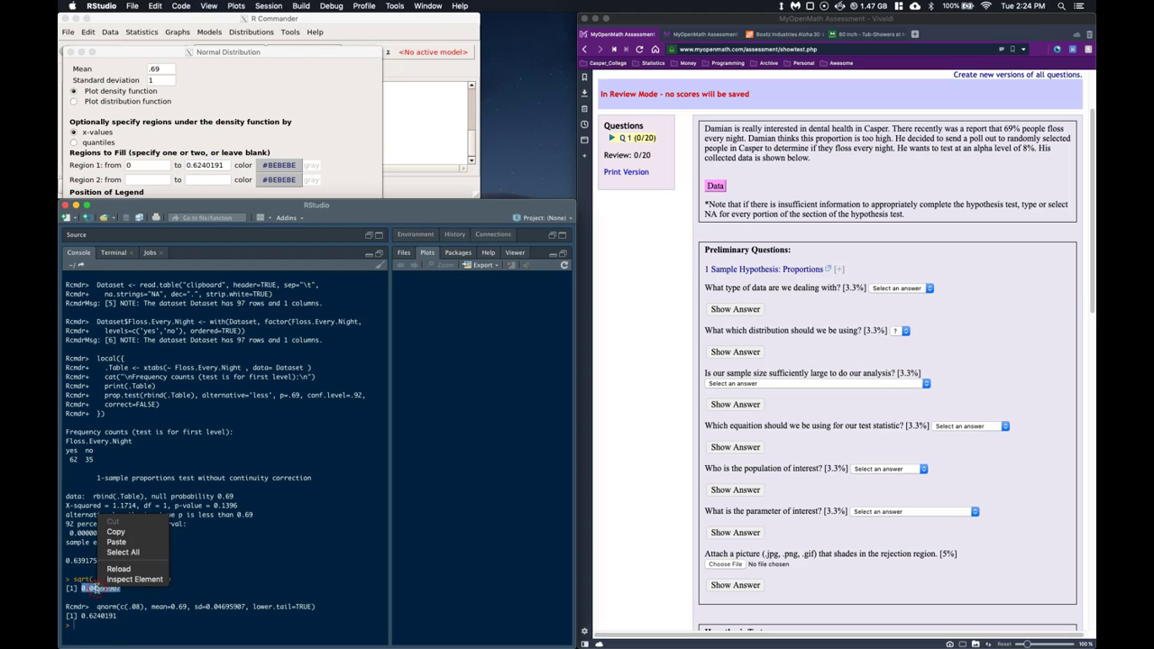
{"action": "left_click", "coordinate": [119, 532]}
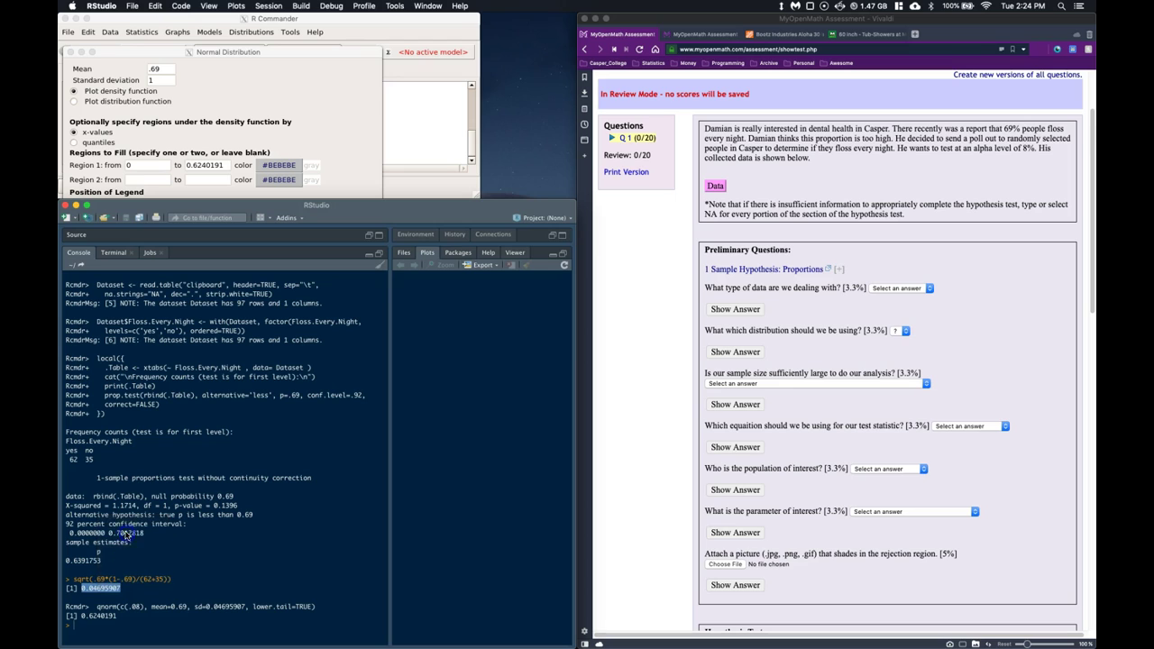
{"action": "left_click", "coordinate": [162, 81]}
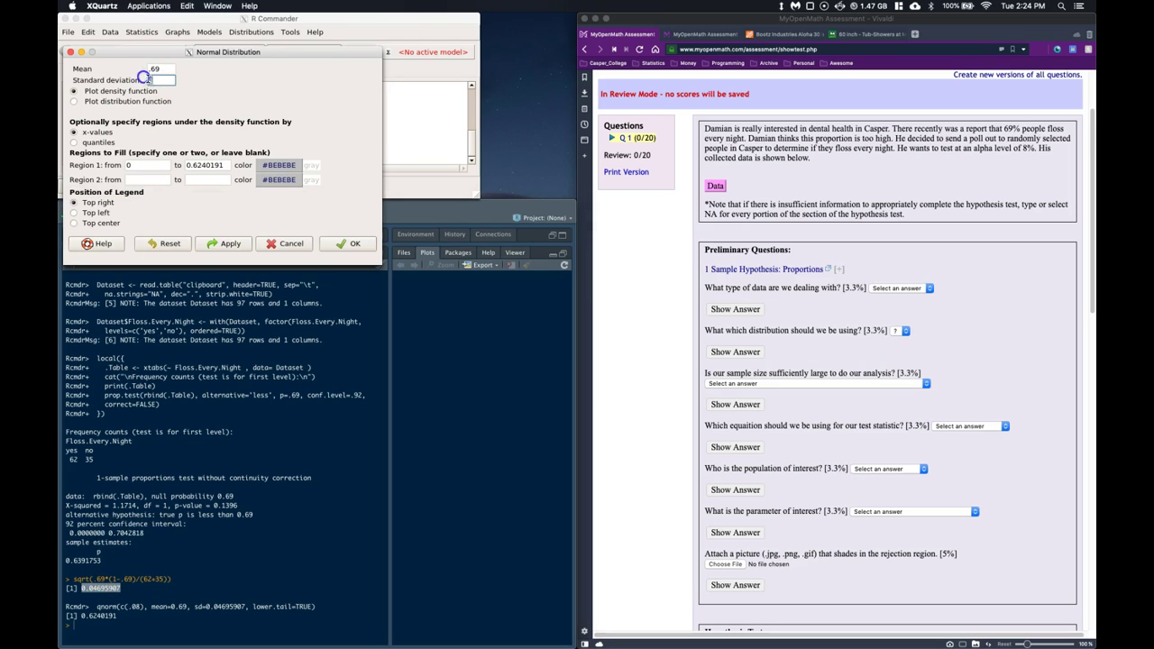
{"action": "right_click", "coordinate": [154, 80]}
{"action": "left_click", "coordinate": [172, 109]}
- Set Region 1's fill colour to purple #6148BE (red 97, green 72)
{"action": "left_click", "coordinate": [279, 165]}
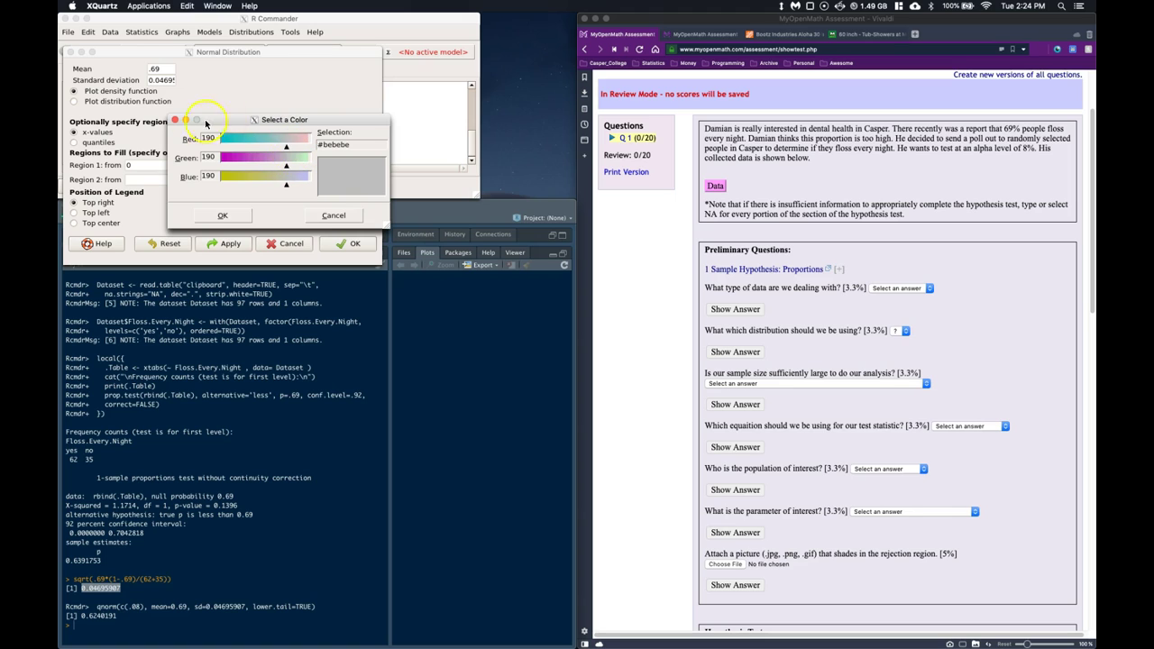
{"action": "left_click", "coordinate": [256, 145]}
{"action": "left_click", "coordinate": [264, 161]}
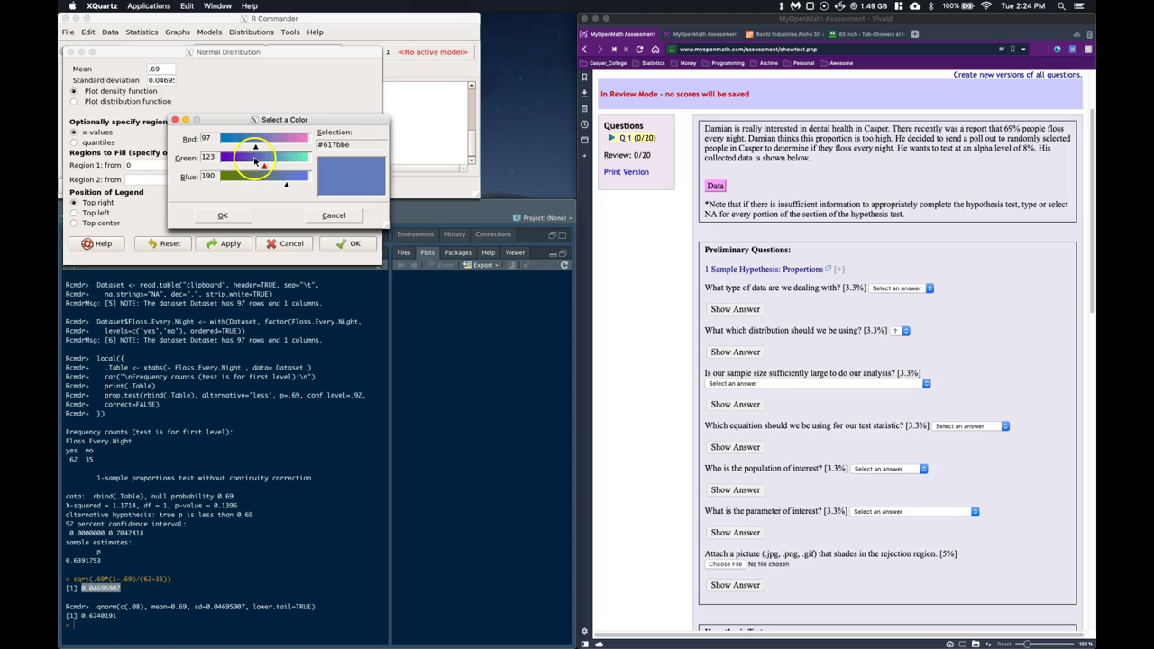
{"action": "left_click", "coordinate": [246, 158]}
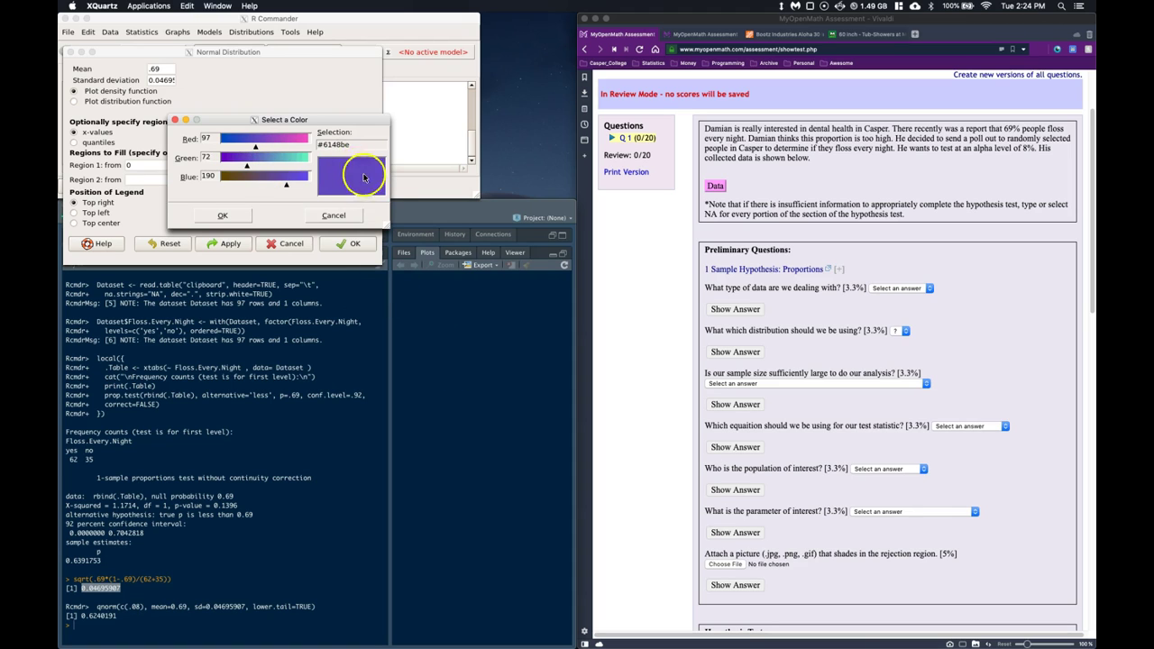
{"action": "left_click", "coordinate": [222, 216]}
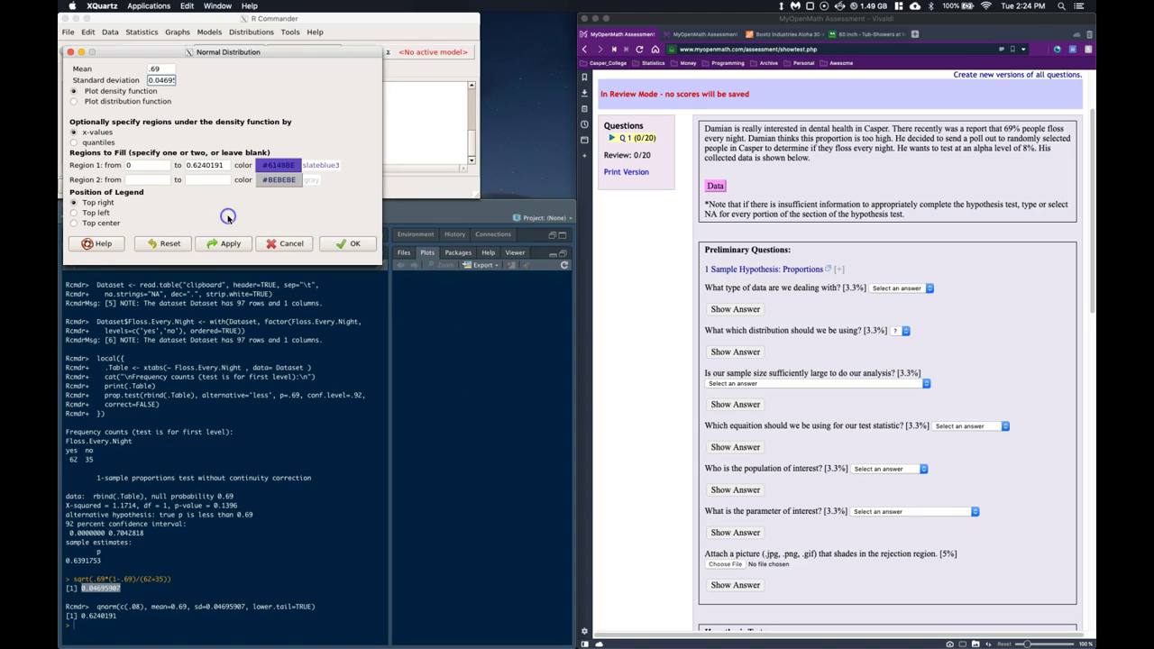
- Draw the normal density plot and rearrange windows to show the purple-shaded left tail
{"action": "left_click", "coordinate": [351, 243]}
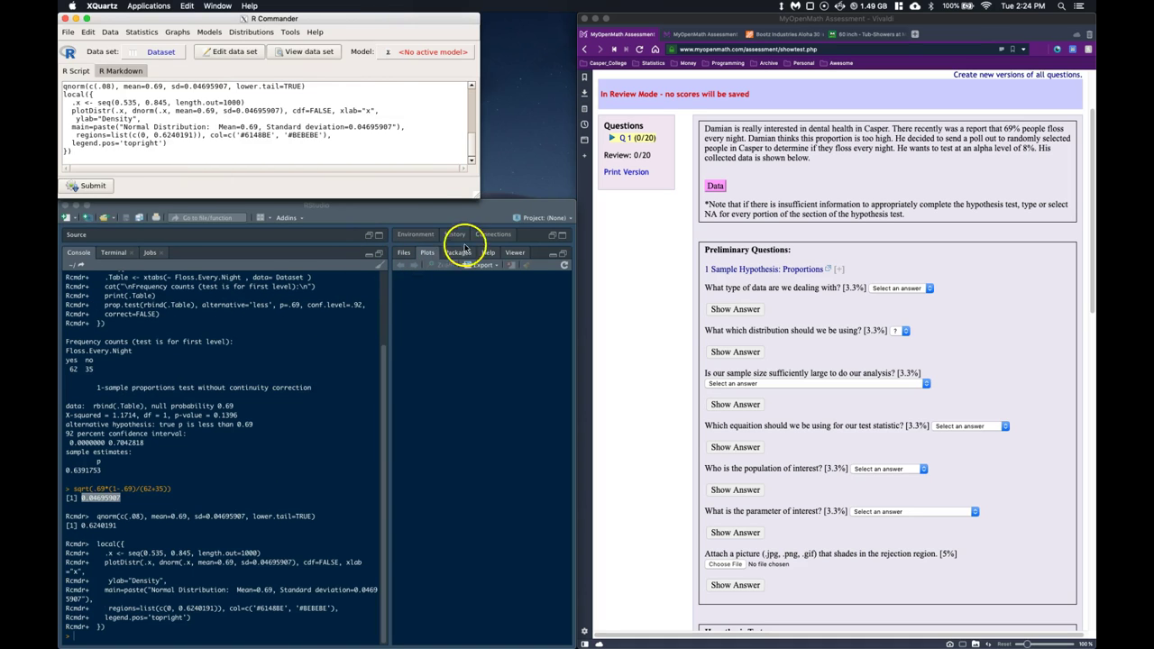
{"action": "left_click", "coordinate": [435, 216]}
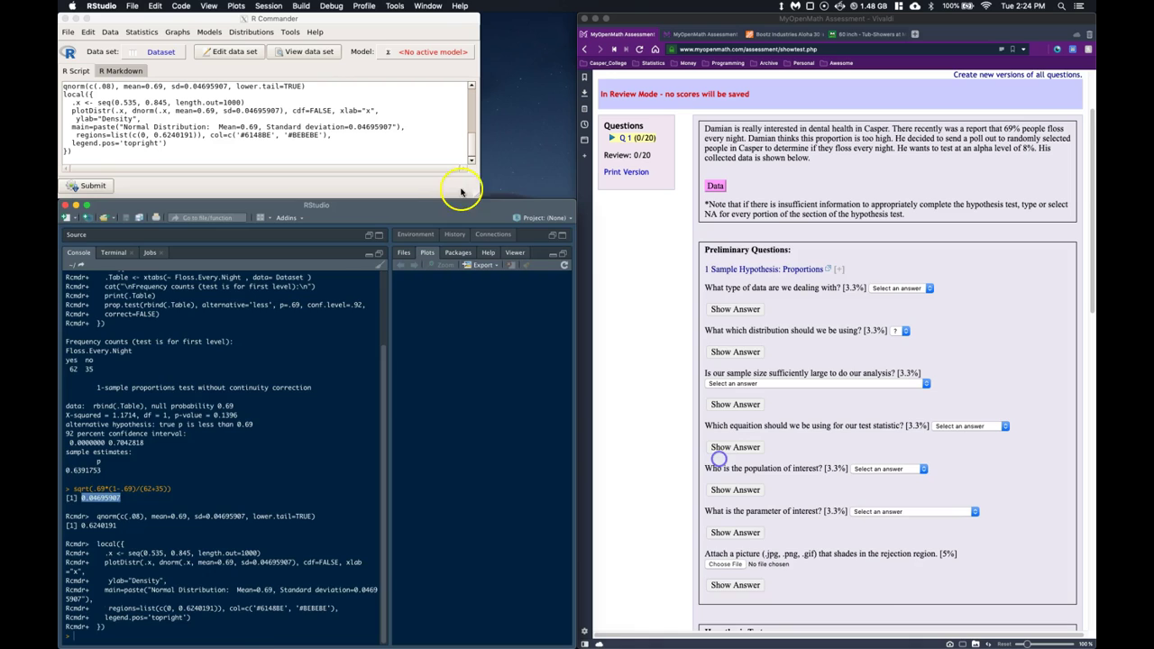
{"action": "left_click_drag", "start_coordinate": [456, 207], "coordinate": [752, 182]}
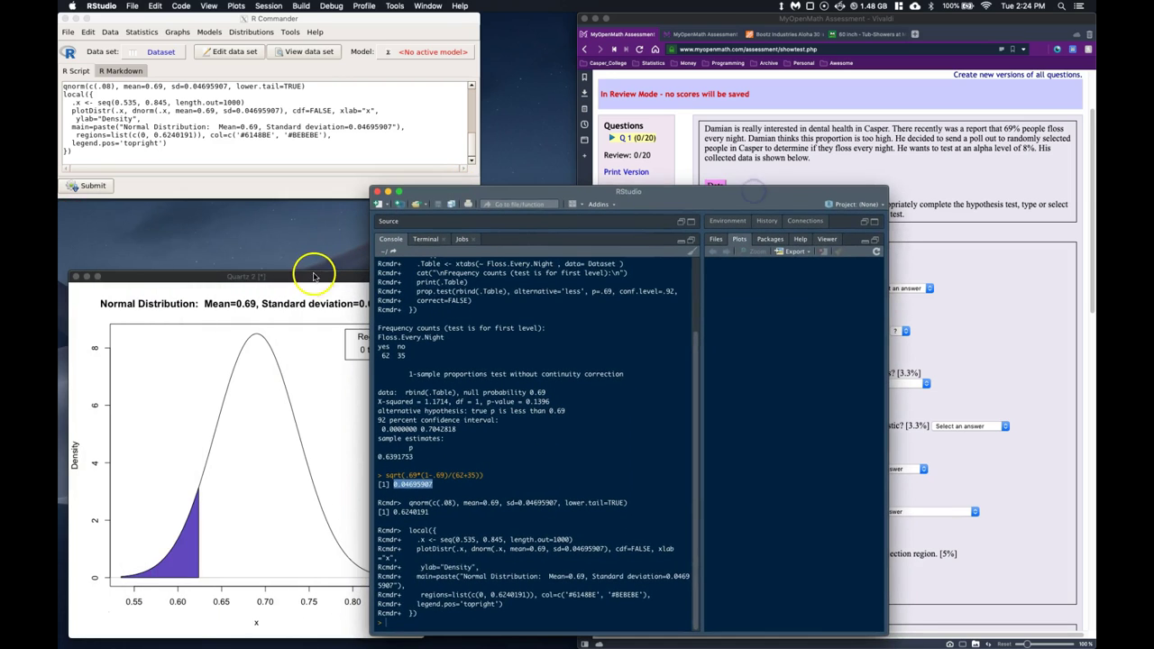
{"action": "left_click_drag", "start_coordinate": [315, 274], "coordinate": [313, 168]}
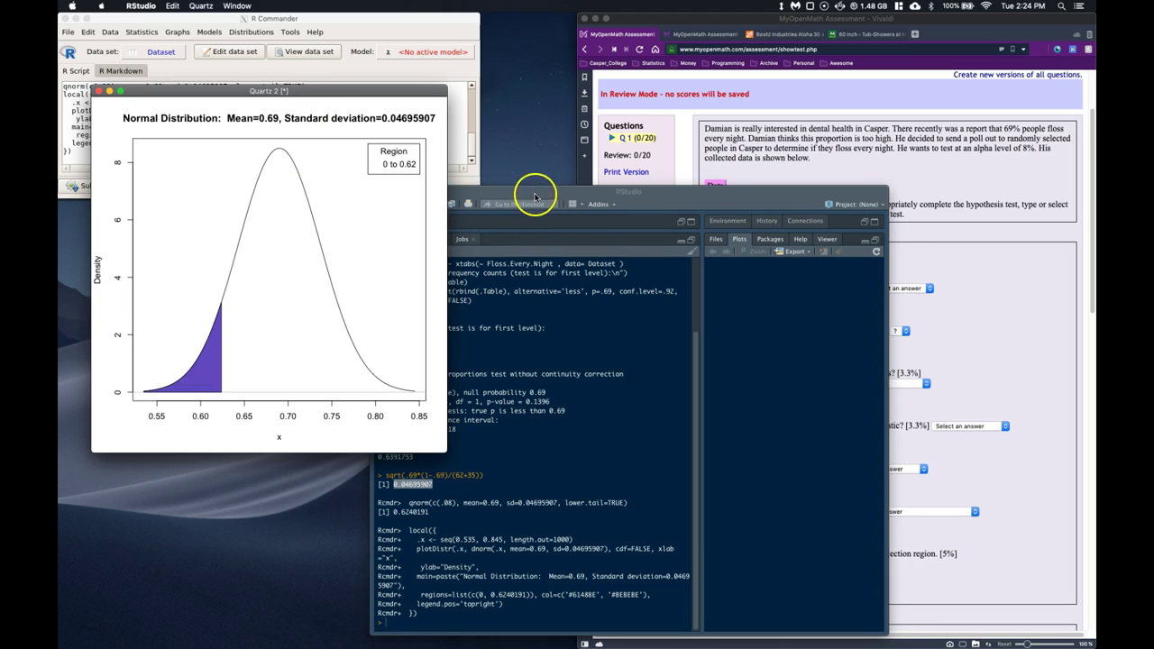
{"action": "left_click", "coordinate": [534, 194]}
{"action": "left_click", "coordinate": [401, 191]}
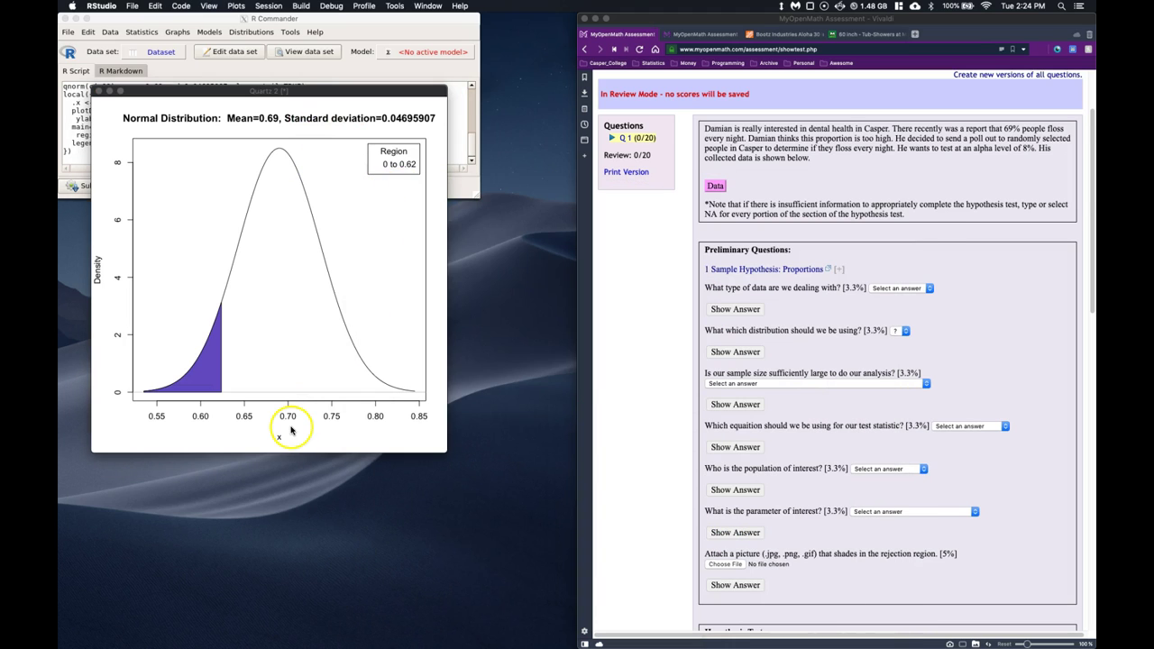
{"action": "left_click_drag", "start_coordinate": [188, 94], "coordinate": [191, 177]}
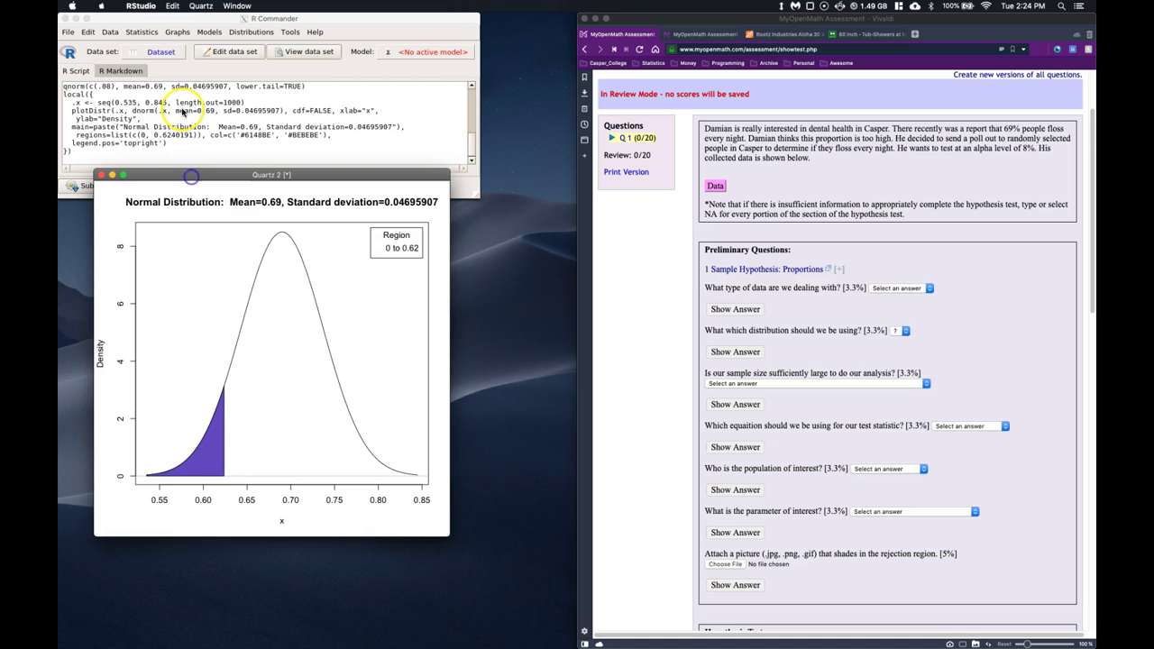
- Close the Quartz plot and reopen Plot normal distribution, which keeps the 0 to 0.6240191 region
{"action": "left_click", "coordinate": [101, 177]}
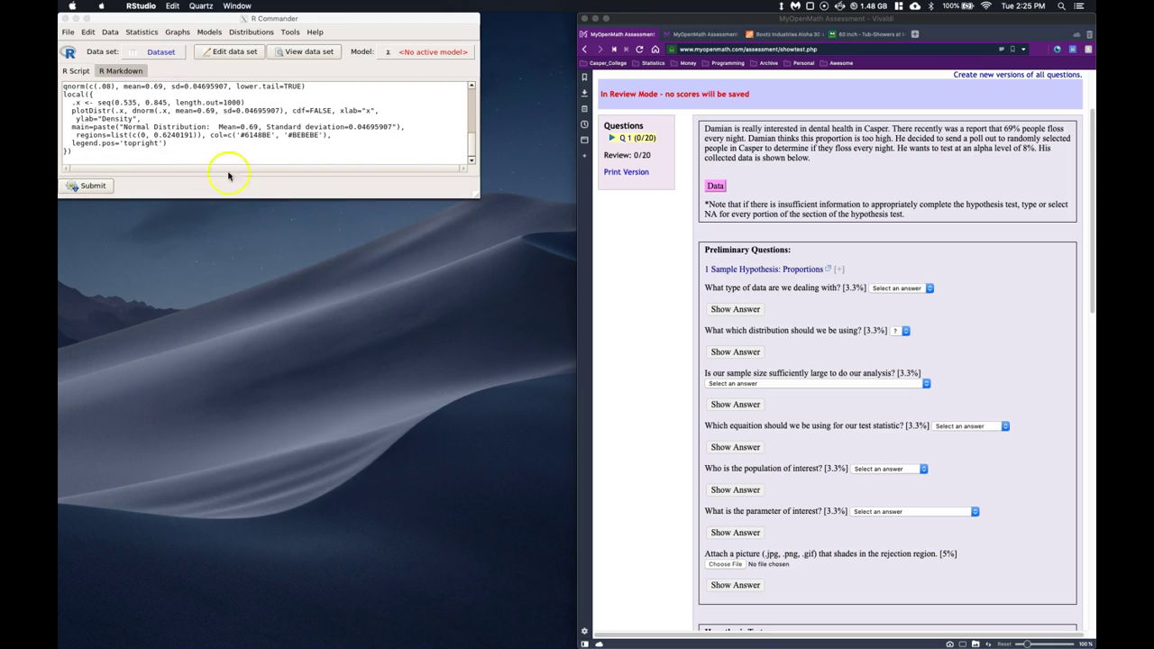
{"action": "left_click", "coordinate": [176, 33]}
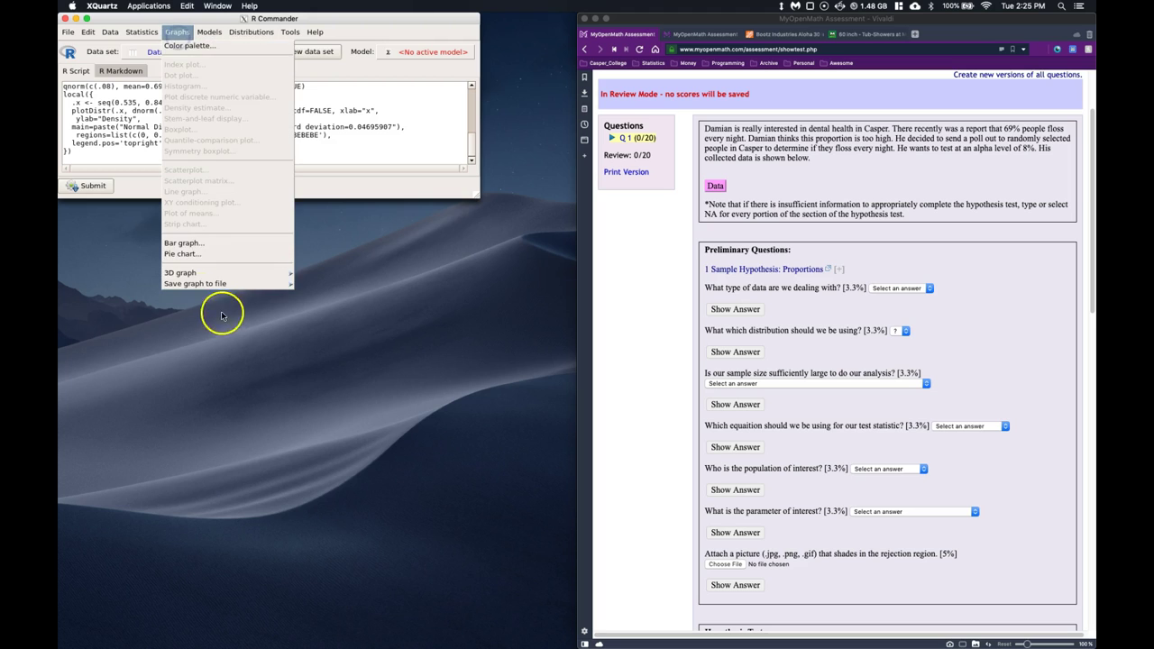
{"action": "mouse_move", "coordinate": [243, 36]}
{"action": "mouse_move", "coordinate": [308, 57]}
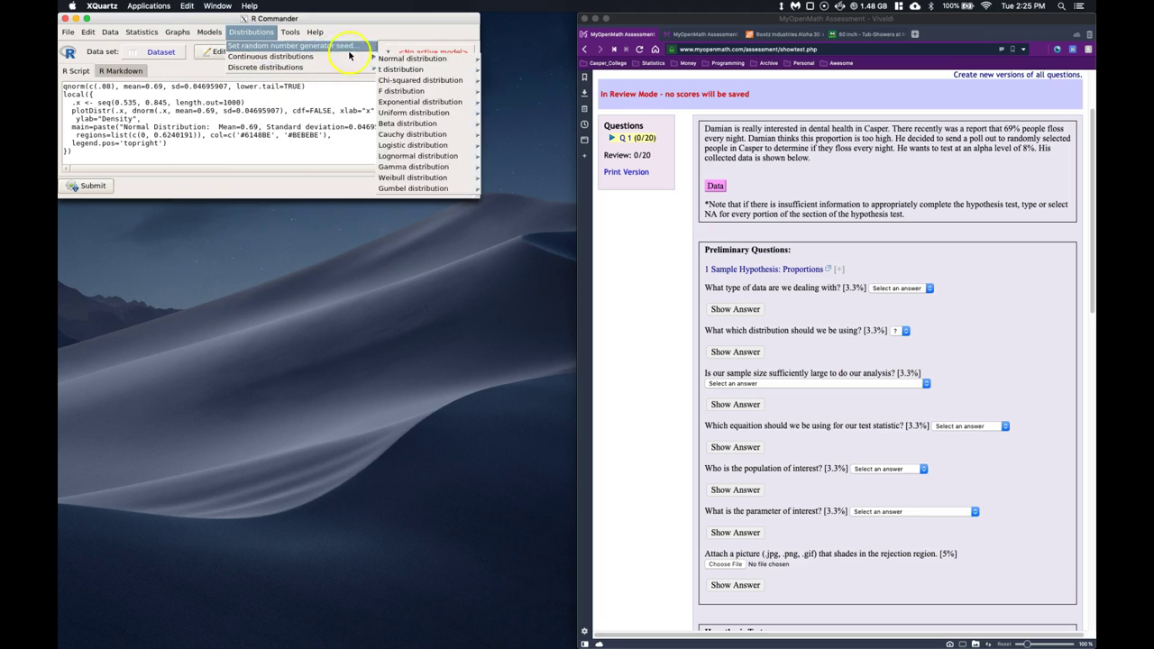
{"action": "mouse_move", "coordinate": [407, 69]}
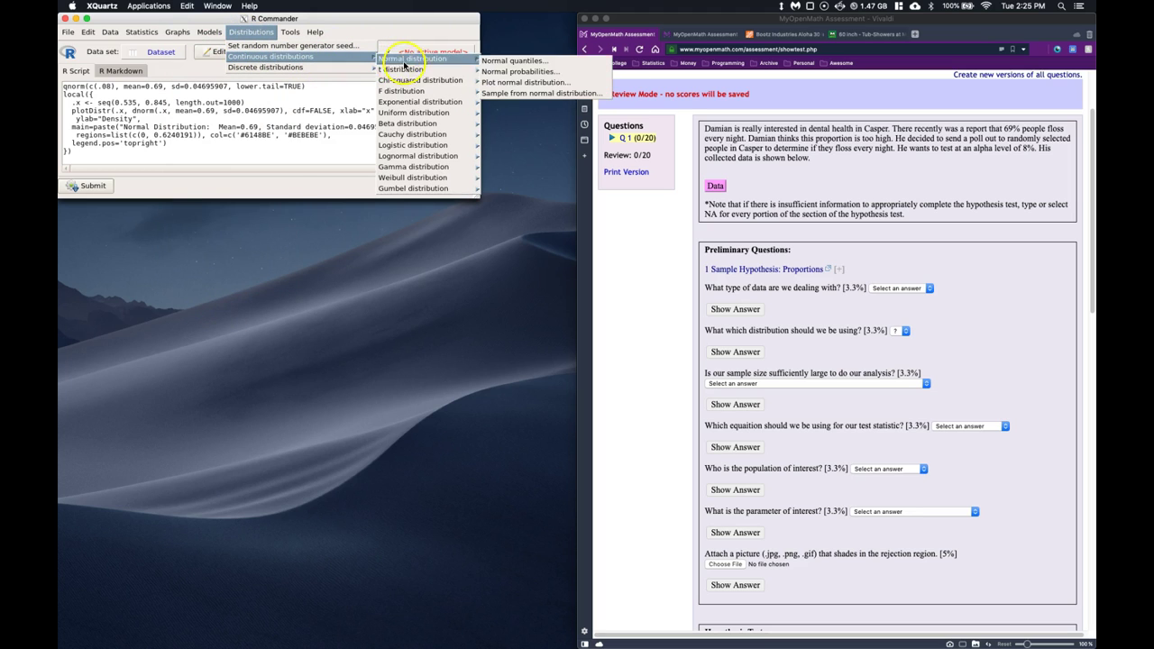
{"action": "left_click", "coordinate": [515, 82]}
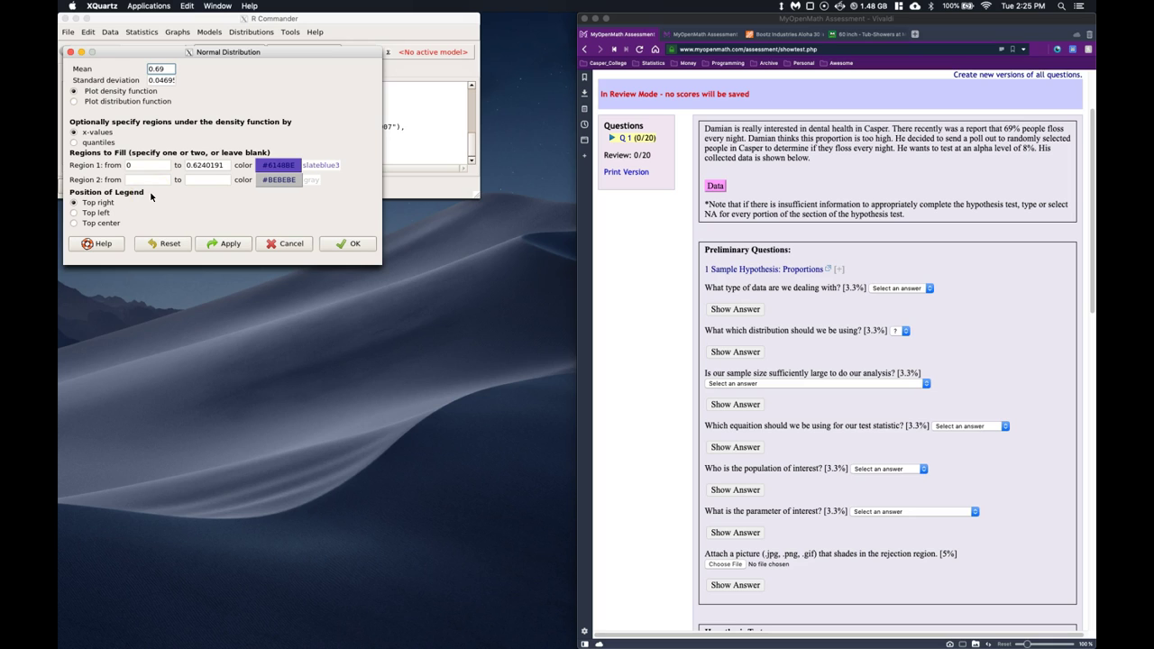
- Redraw the normal density plot (mean 0.69, sd 0.04695907) with 0 to 0.62 shaded purple, then move it top middle
{"action": "left_click", "coordinate": [348, 245]}
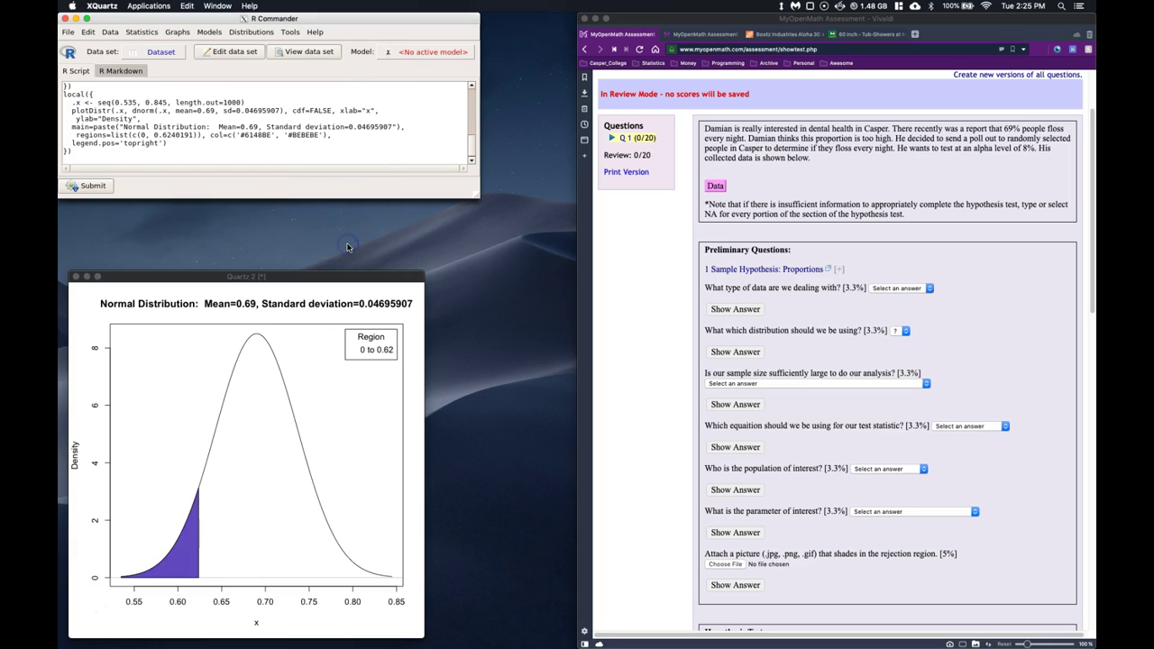
{"action": "left_click_drag", "start_coordinate": [284, 275], "coordinate": [464, 82]}
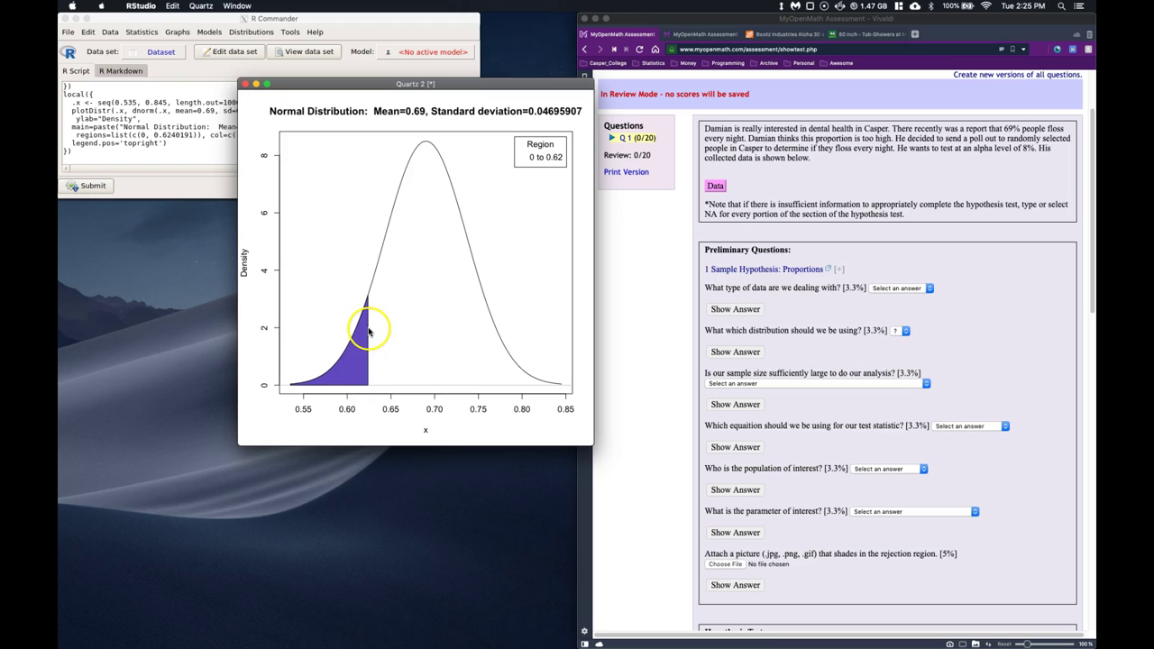